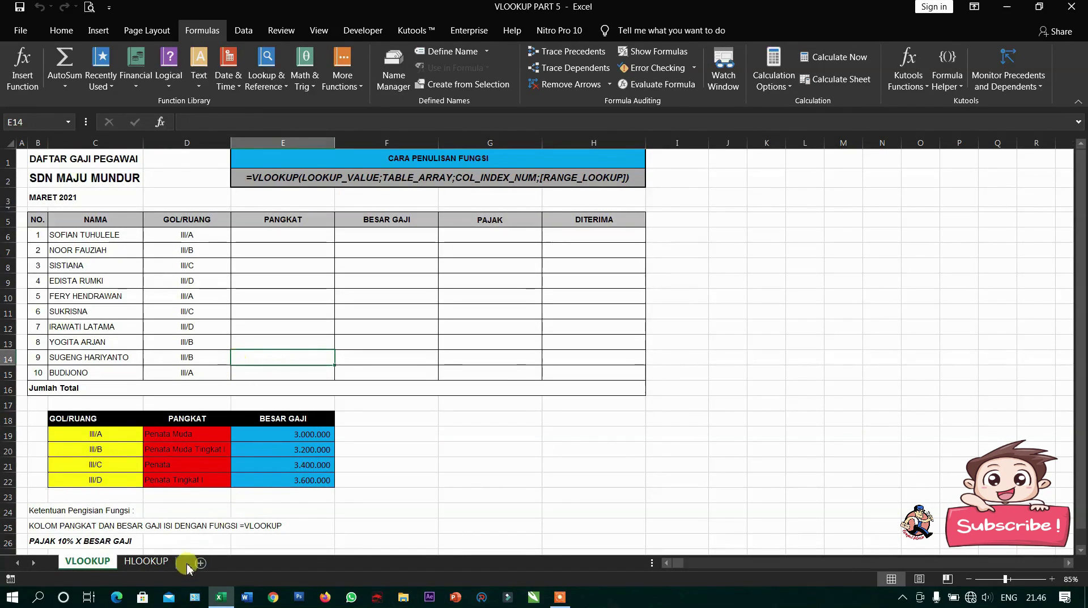
Compare the horizontal reference table on the HLOOKUP sheet with the vertical GOL/RUANG table on the VLOOKUP sheet
left_click(150, 561)
left_click_drag(187, 424, 551, 433)
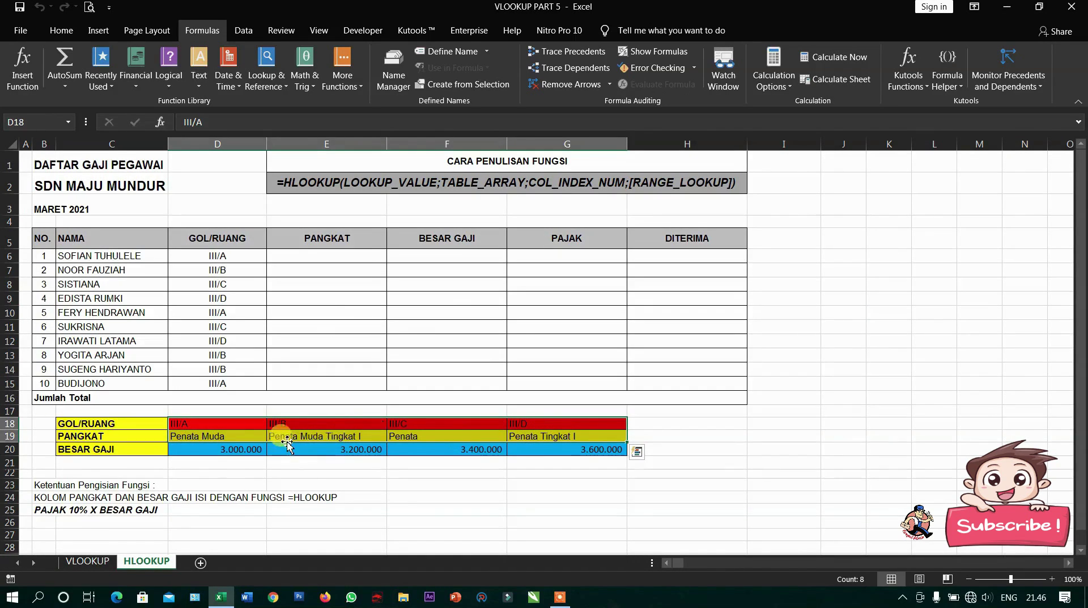
left_click(87, 562)
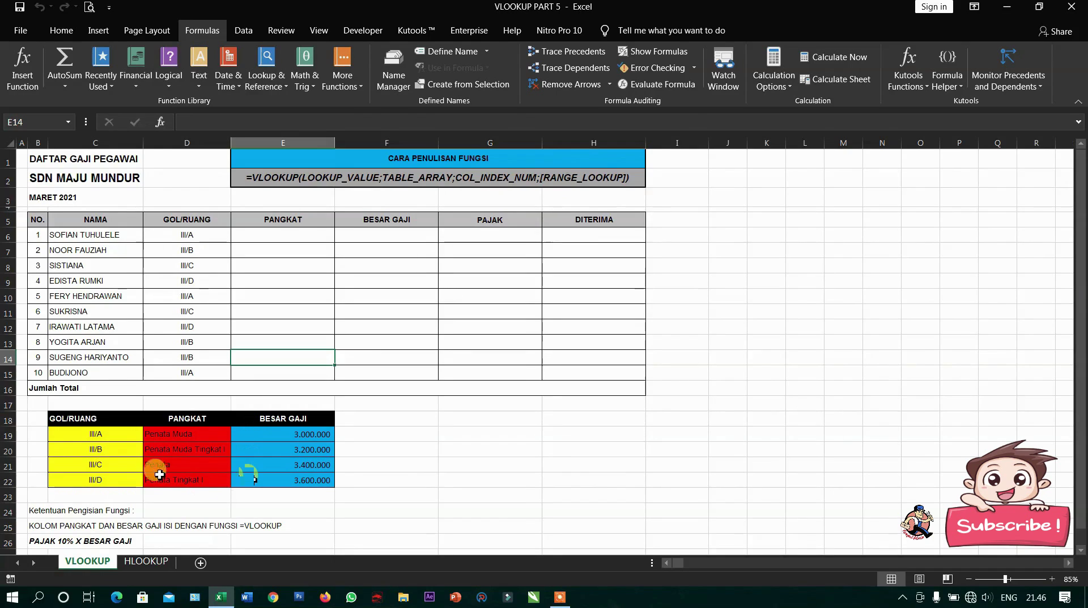
left_click(127, 438)
left_click(126, 451)
left_click(125, 466)
left_click(124, 481)
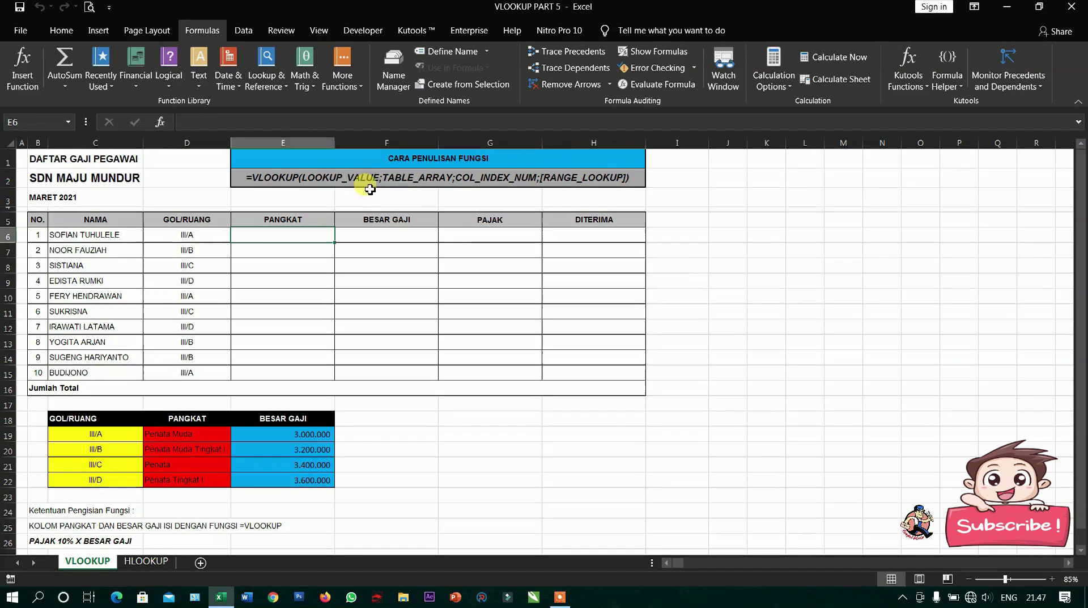
Review the VLOOKUP syntax in E2 against the reference table C19:E22 and the empty PANGKAT column
left_click(379, 165)
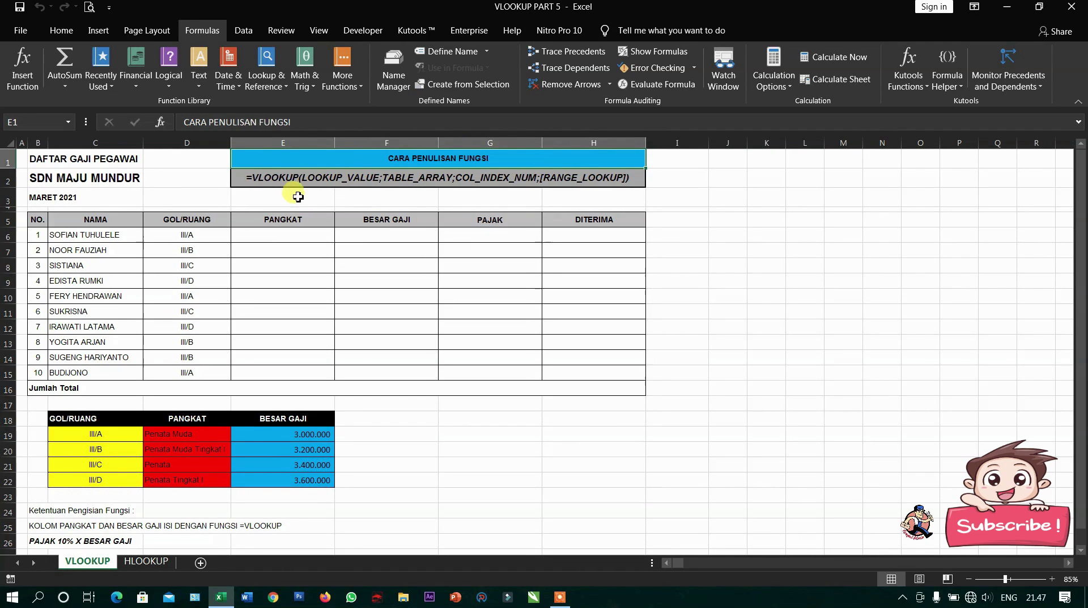
left_click(321, 179)
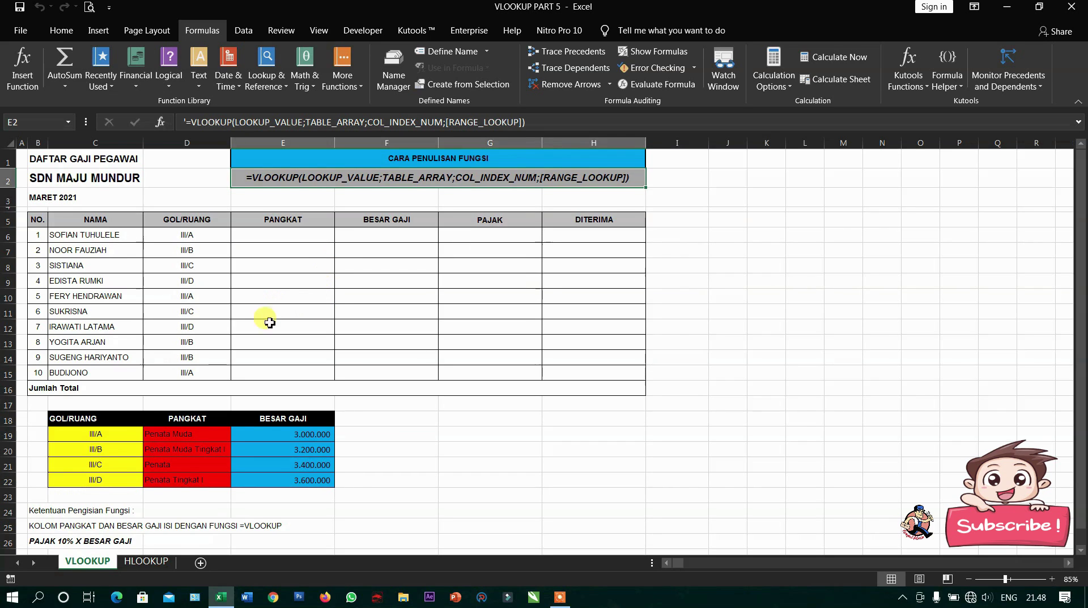
left_click_drag(96, 433, 98, 486)
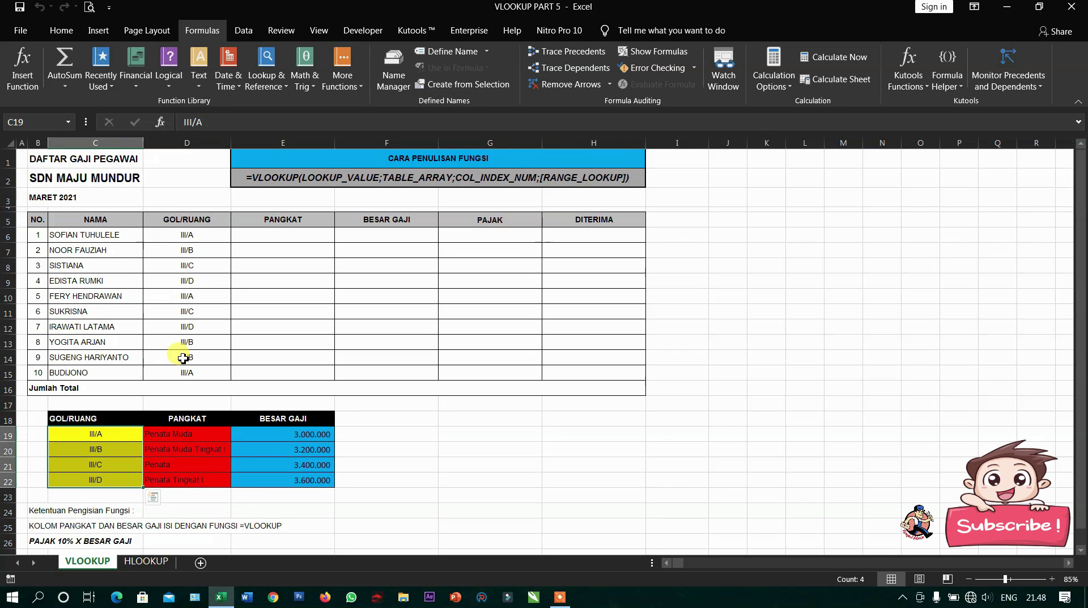
left_click(303, 236)
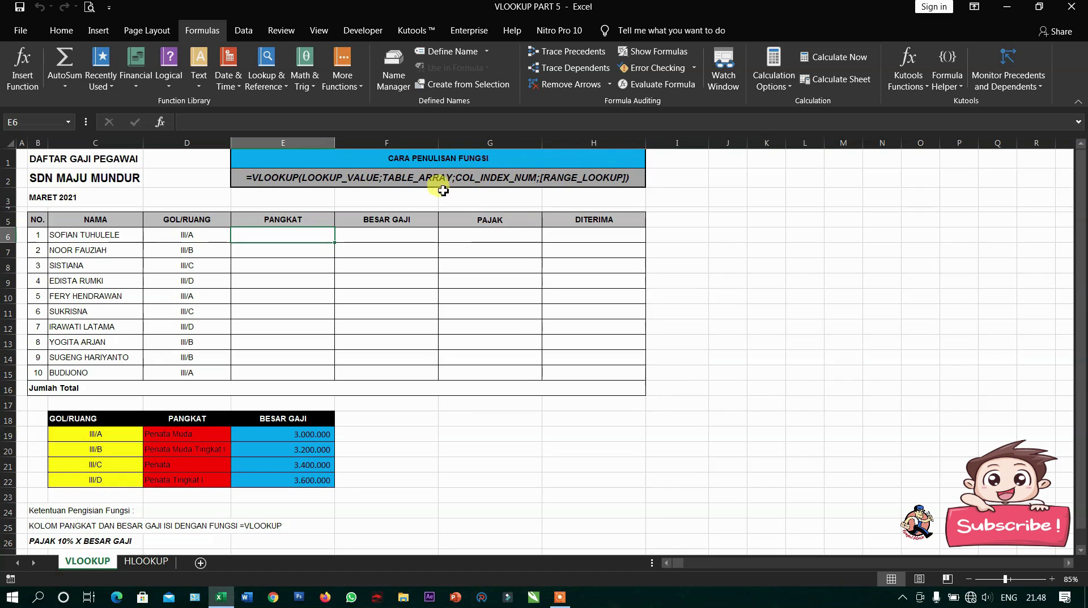
left_click_drag(181, 433, 193, 480)
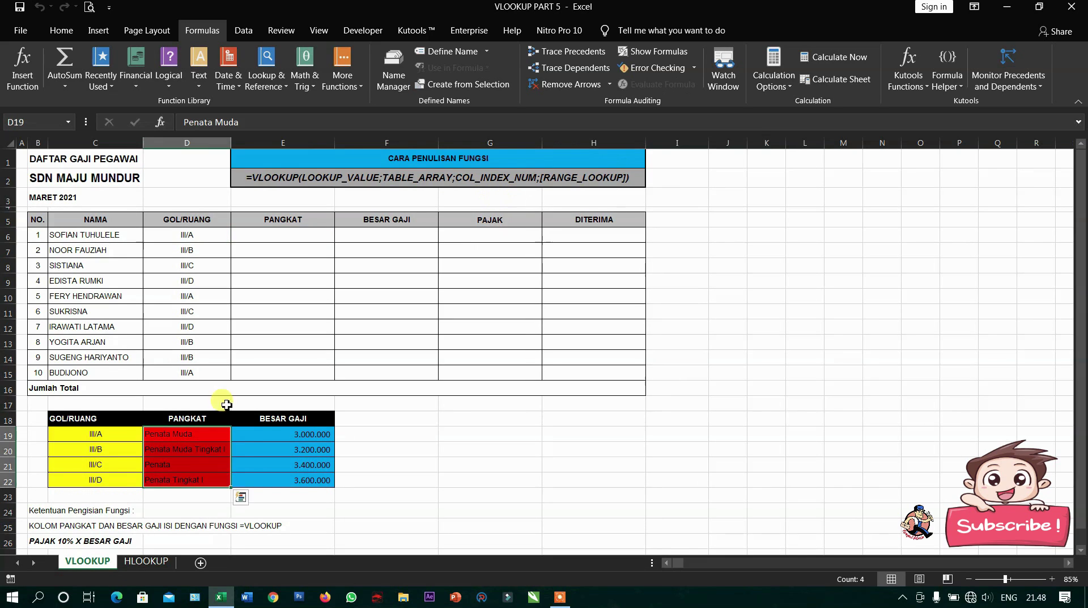
left_click_drag(306, 233, 307, 373)
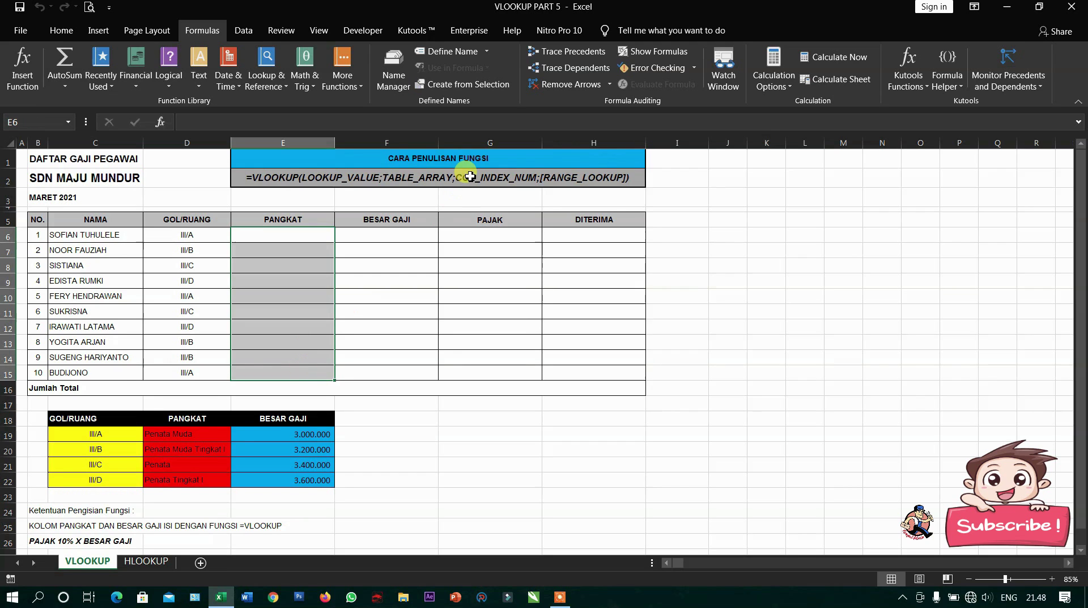
left_click_drag(206, 433, 209, 486)
left_click_drag(95, 433, 283, 480)
left_click_drag(184, 436, 190, 466)
Enter =VLOOKUP(D6;$C$19:$E$22;2) in E6 to look up the first employee's PANGKAT
left_click(327, 236)
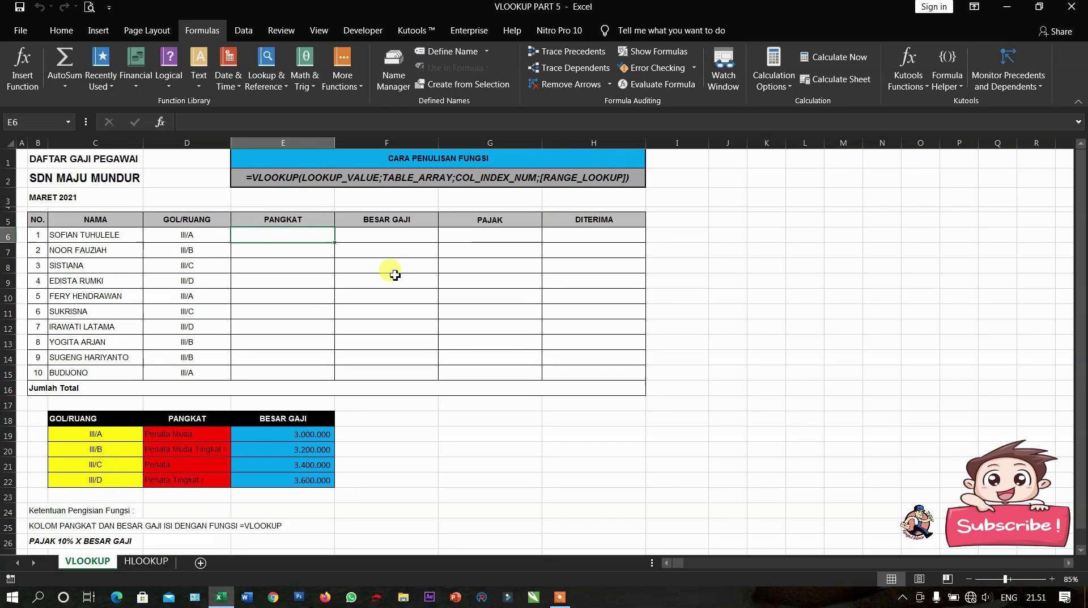
type("=")
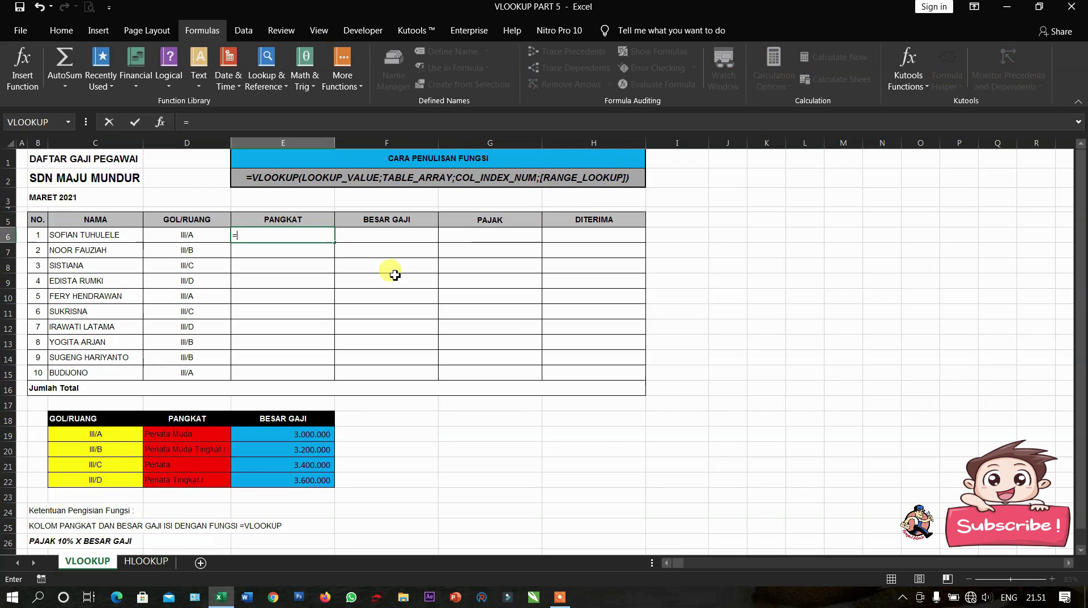
type("v")
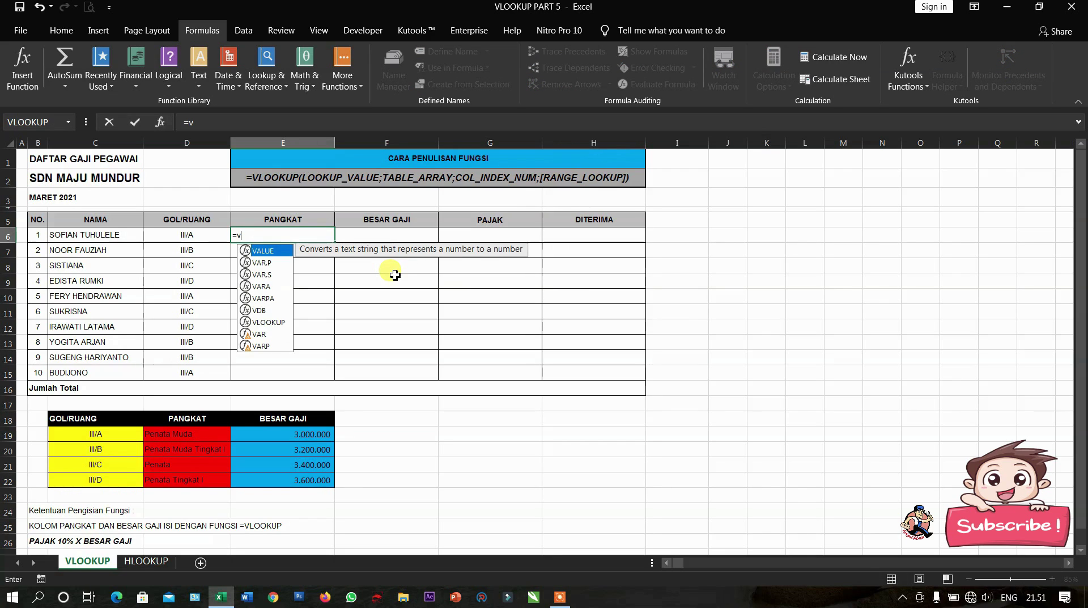
type("lookup")
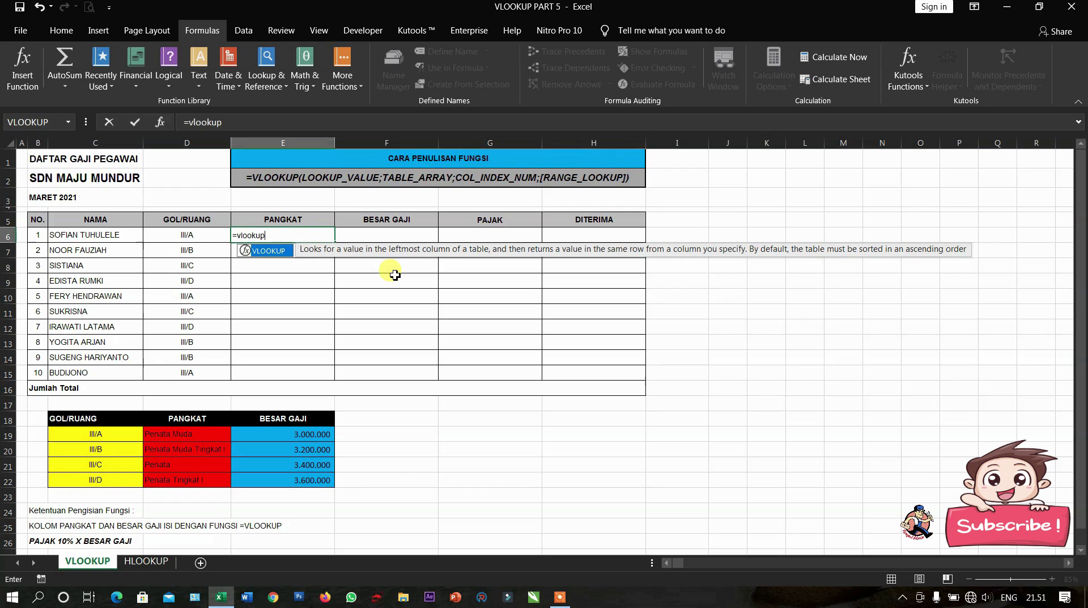
type("(")
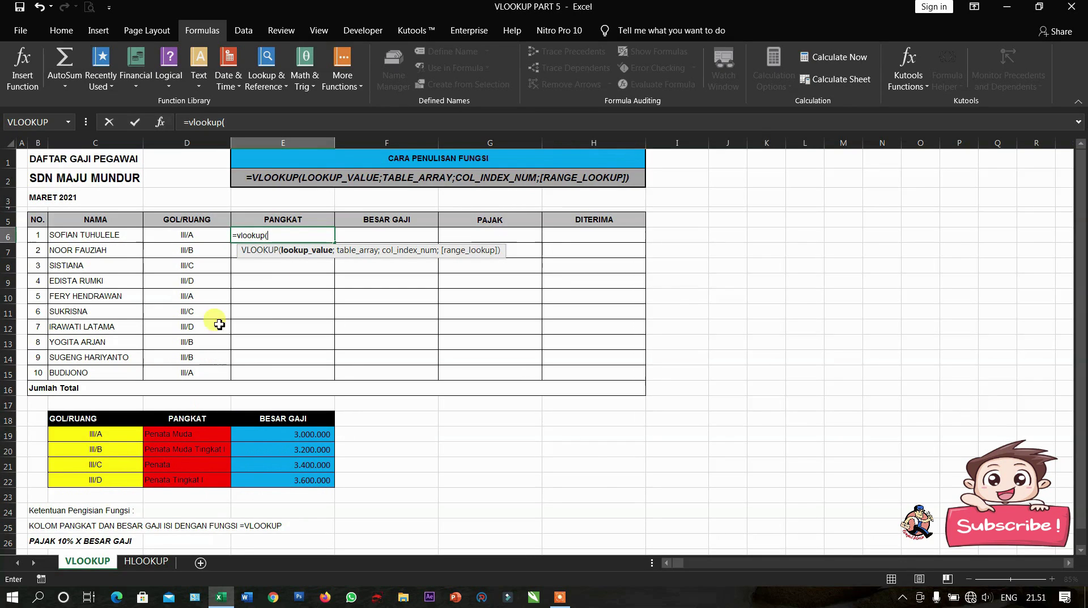
left_click(205, 239)
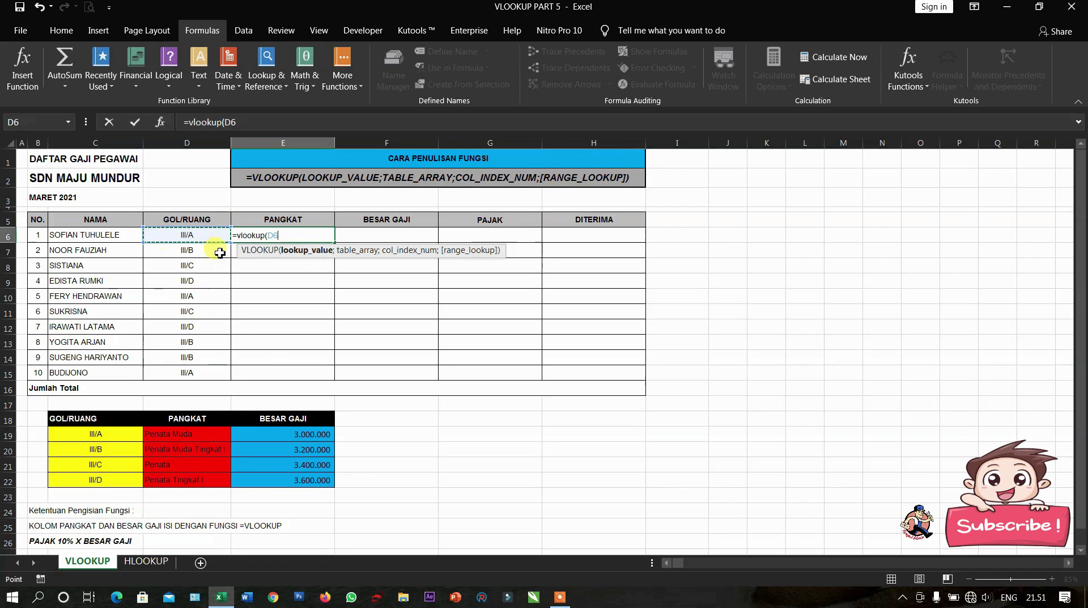
type(";")
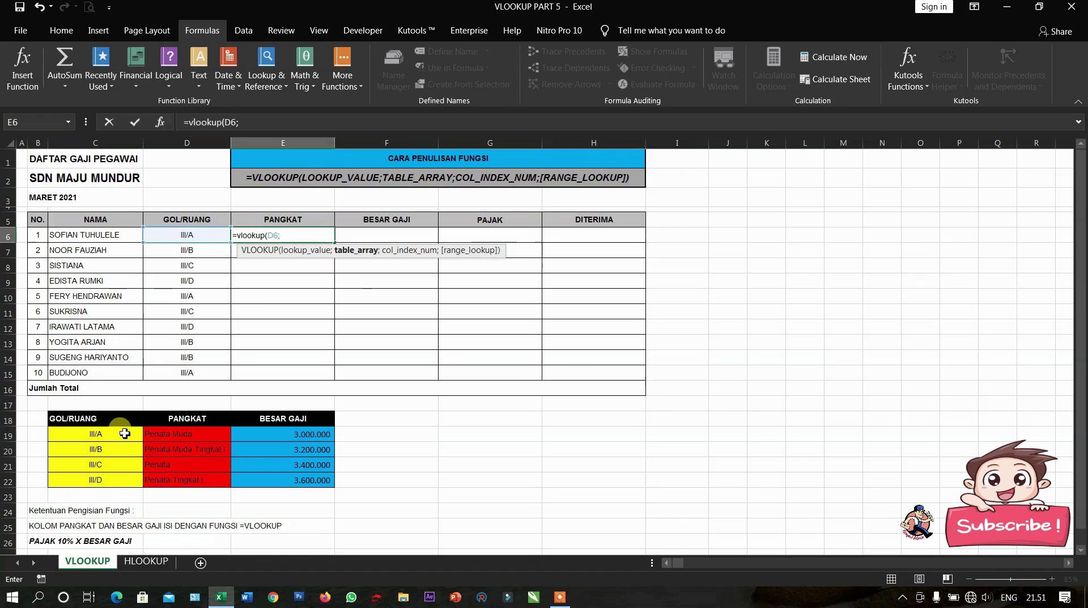
left_click_drag(125, 433, 282, 483)
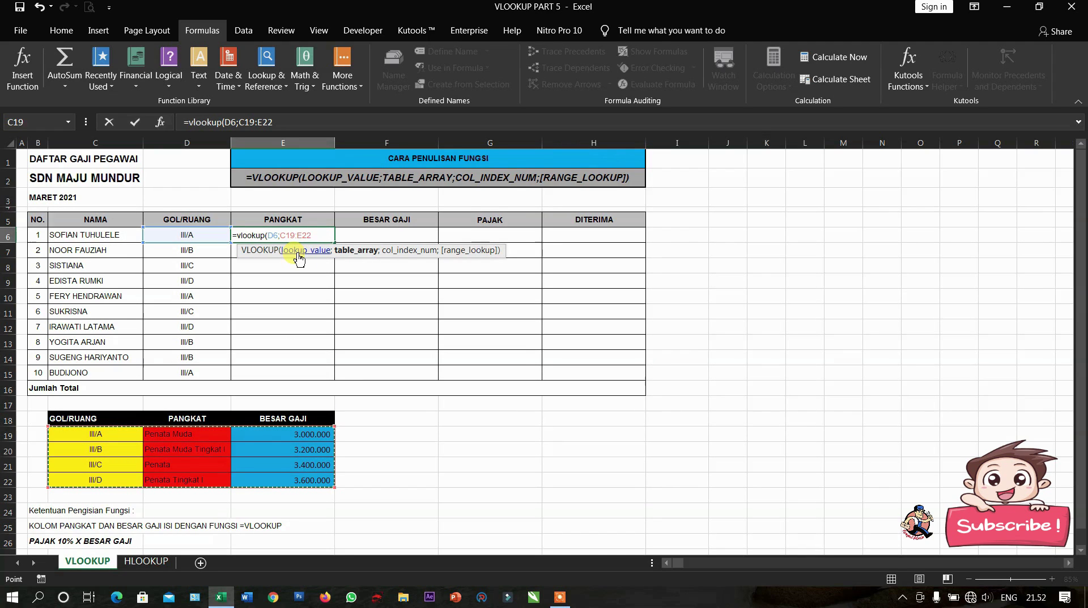
key("F4")
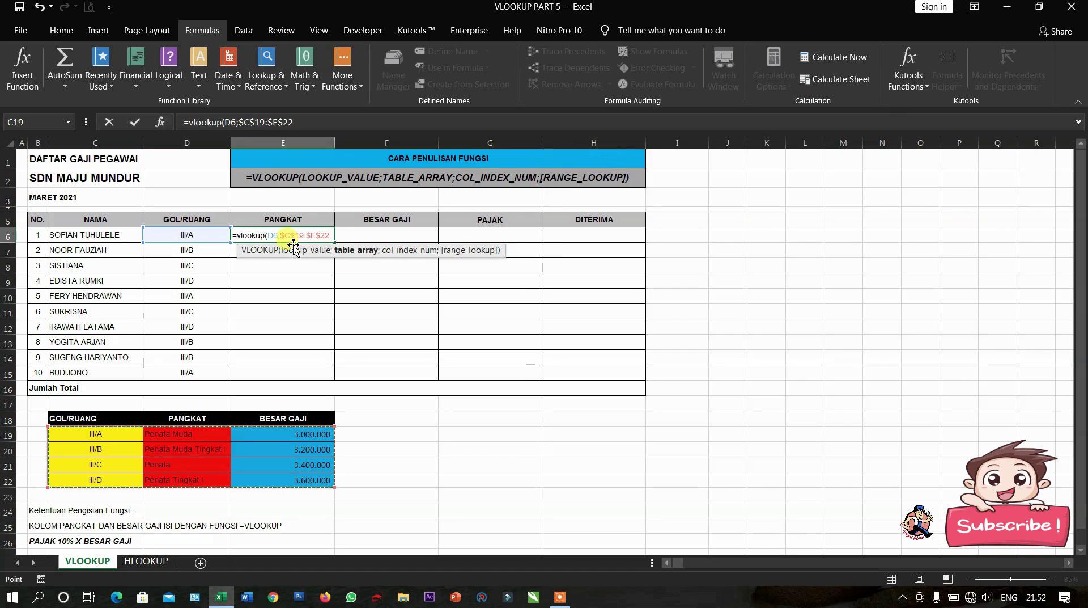
type(";2")
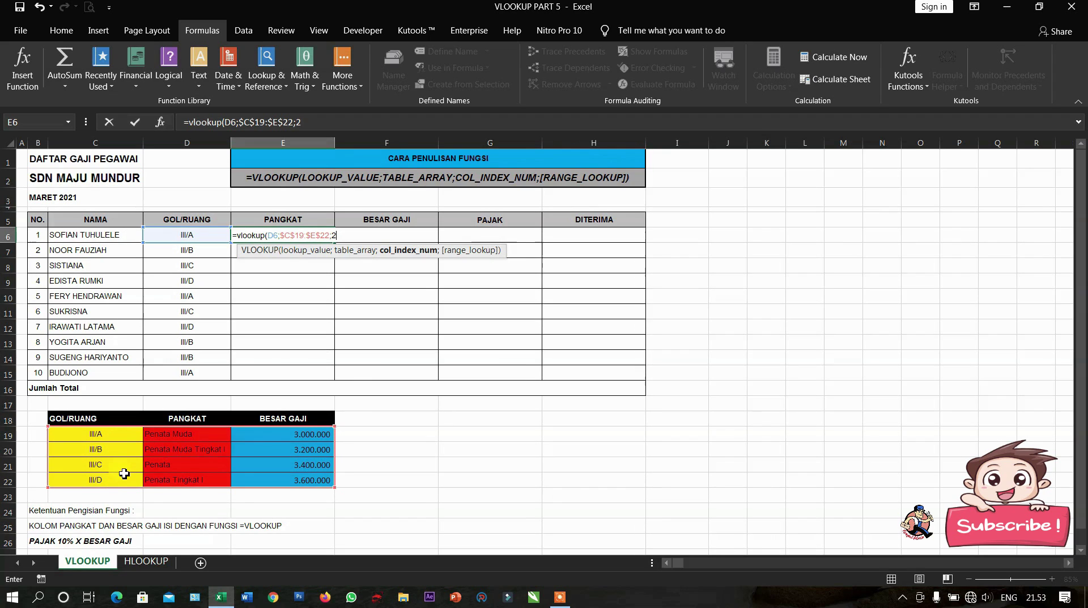
type(")")
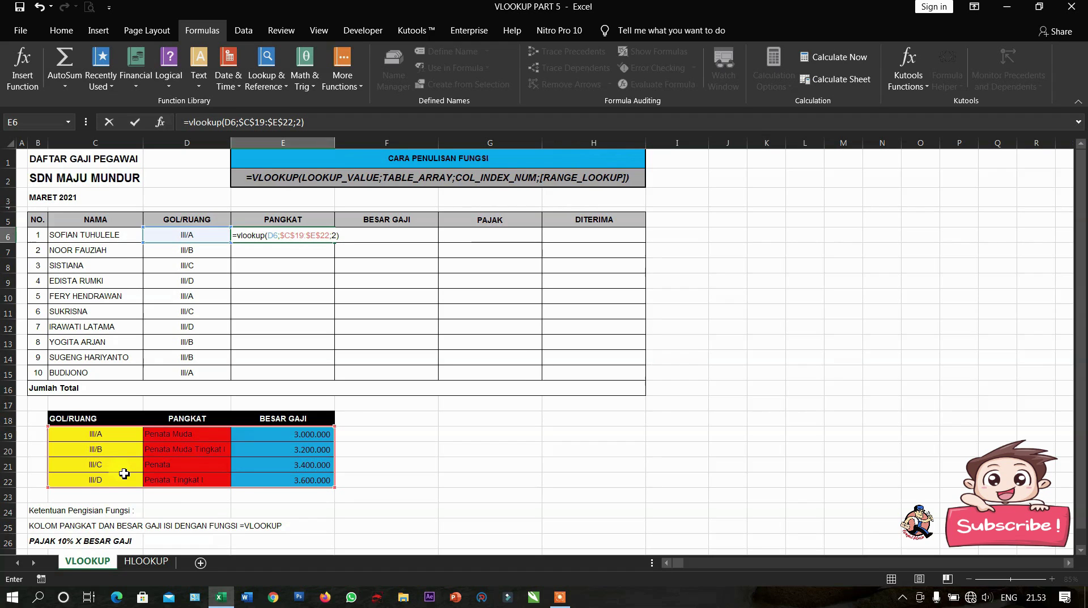
key("Return")
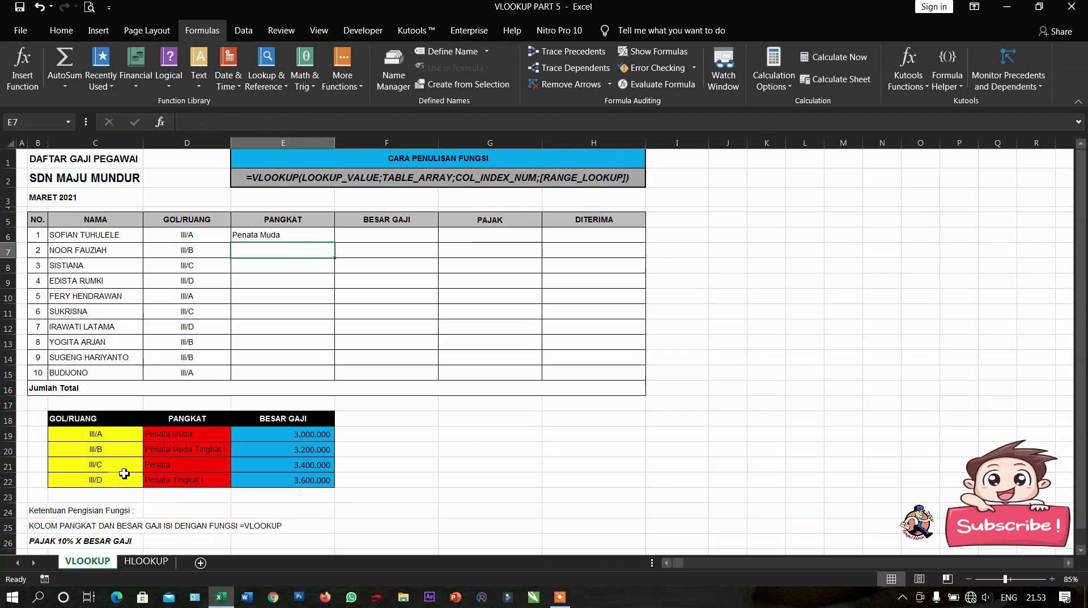
Fill the PANGKAT formula from E6 down to E15 and check several results against the reference table
left_click(296, 233)
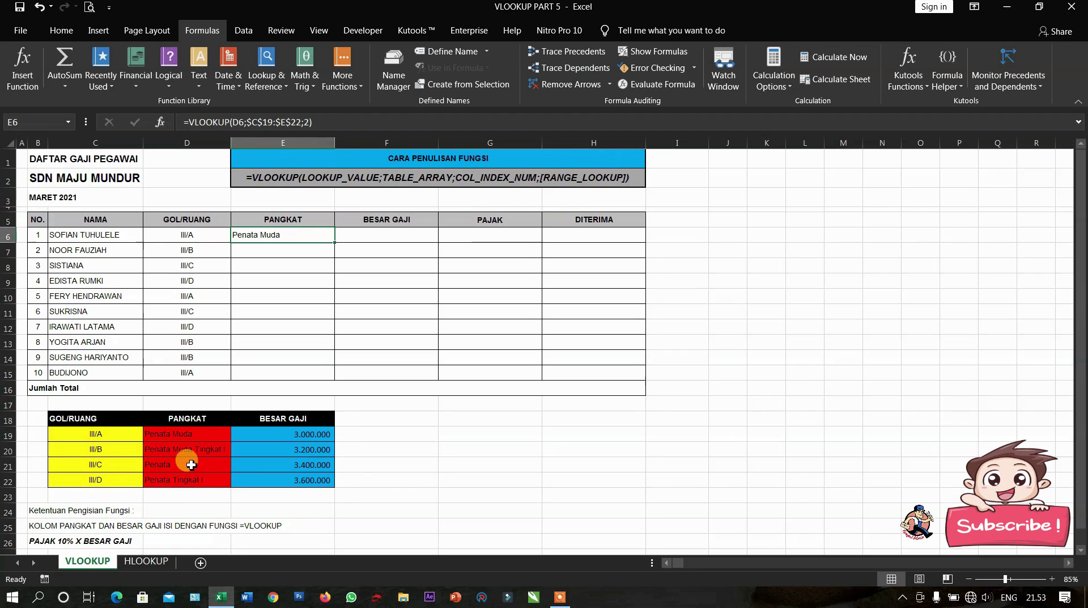
left_click_drag(337, 243, 324, 377)
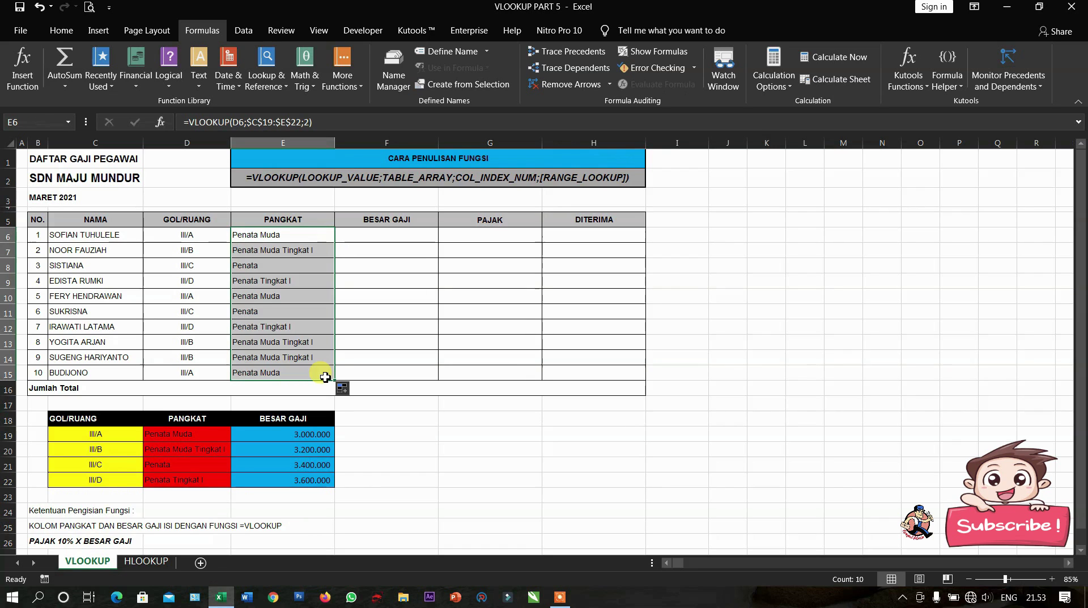
left_click(272, 267)
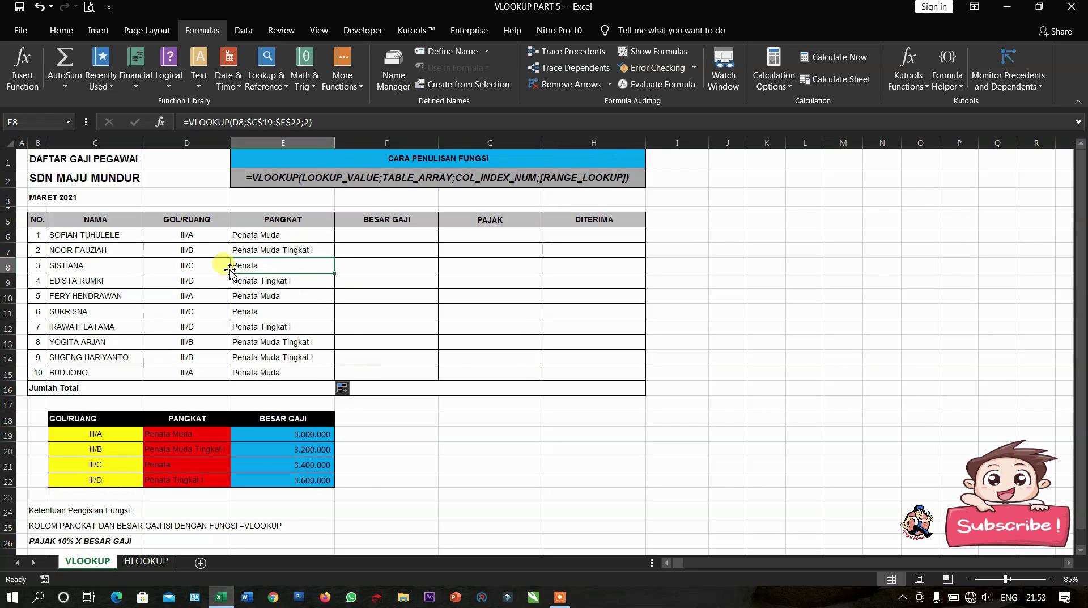
left_click(216, 268)
left_click(272, 266)
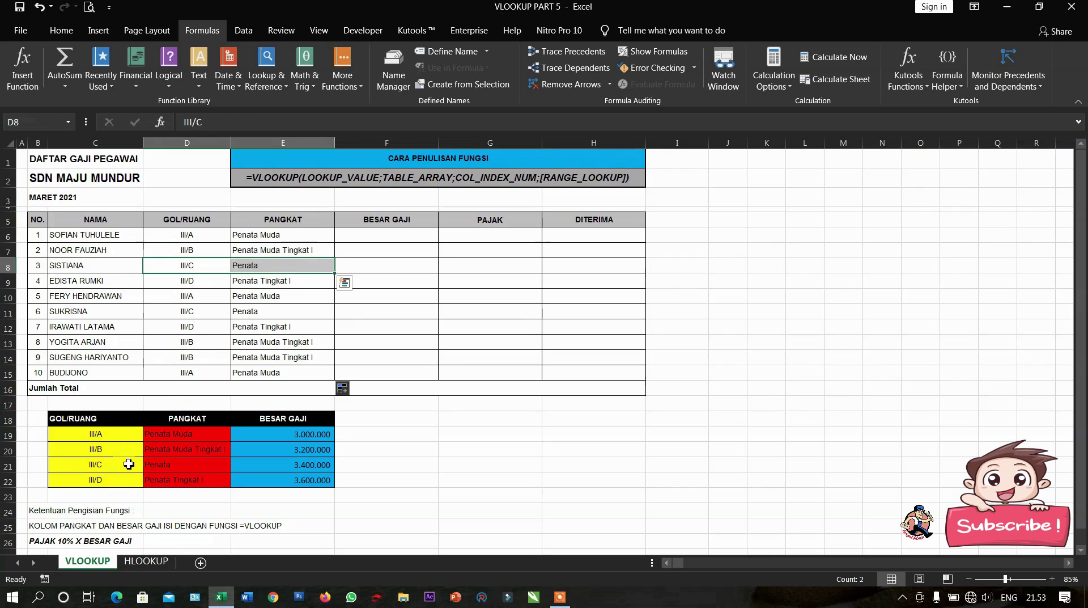
left_click_drag(129, 464, 175, 463)
left_click_drag(221, 324, 246, 329)
left_click_drag(133, 479, 177, 479)
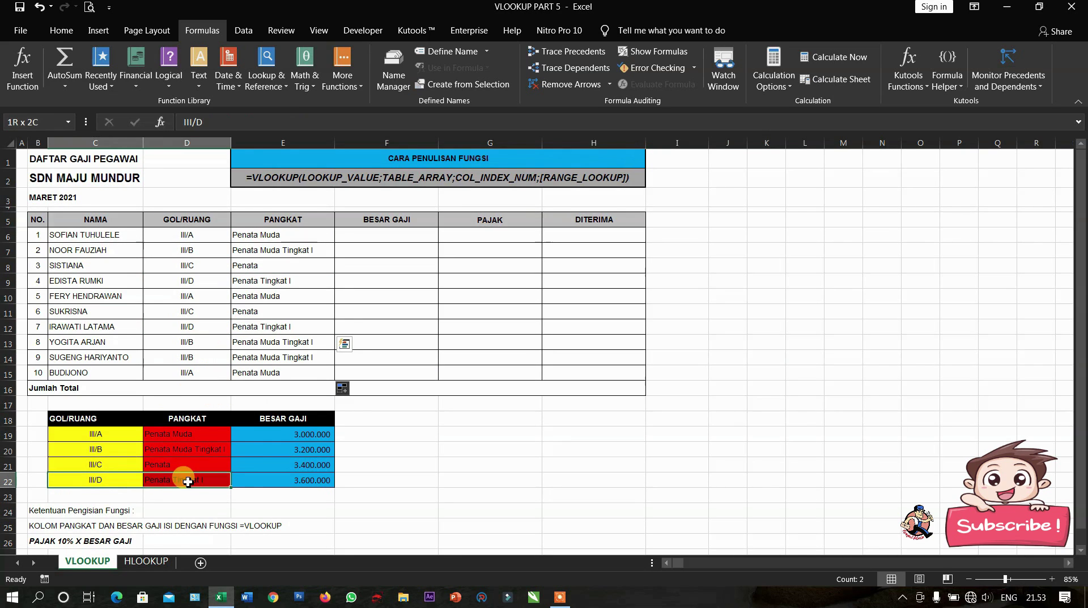
Enter =VLOOKUP(D6;$C$19:$E$22;3) in F6 to look up the first employee's BESAR GAJI
left_click(327, 234)
left_click(360, 236)
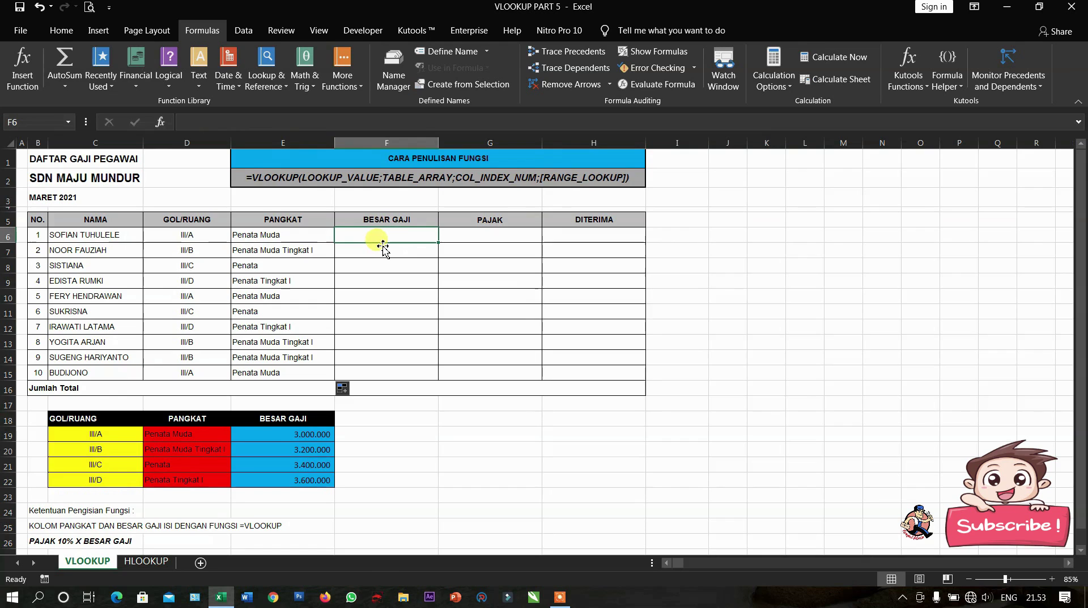
type("=")
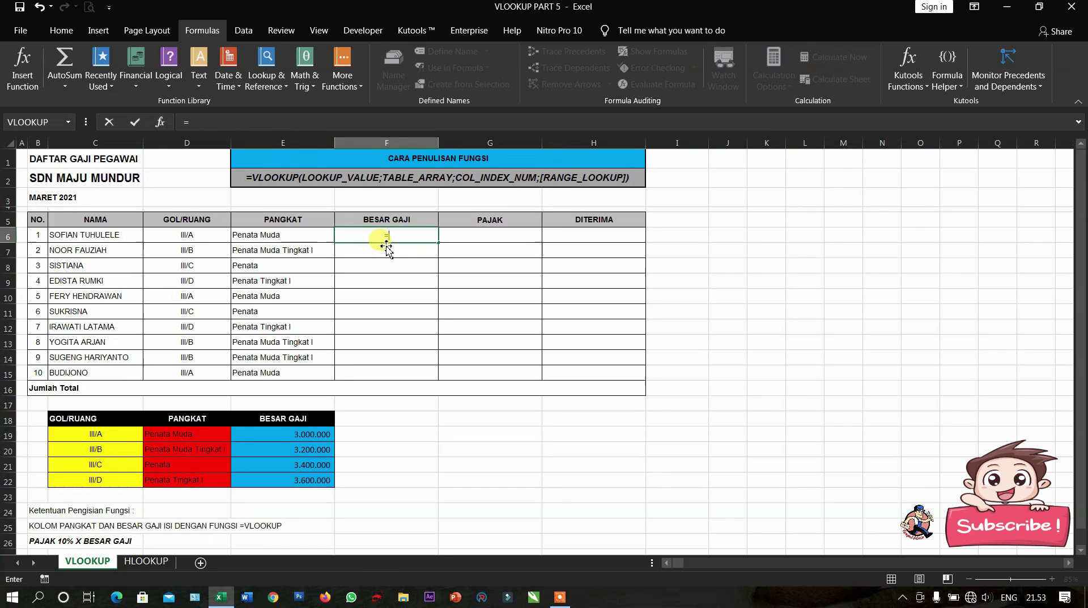
type("vloo")
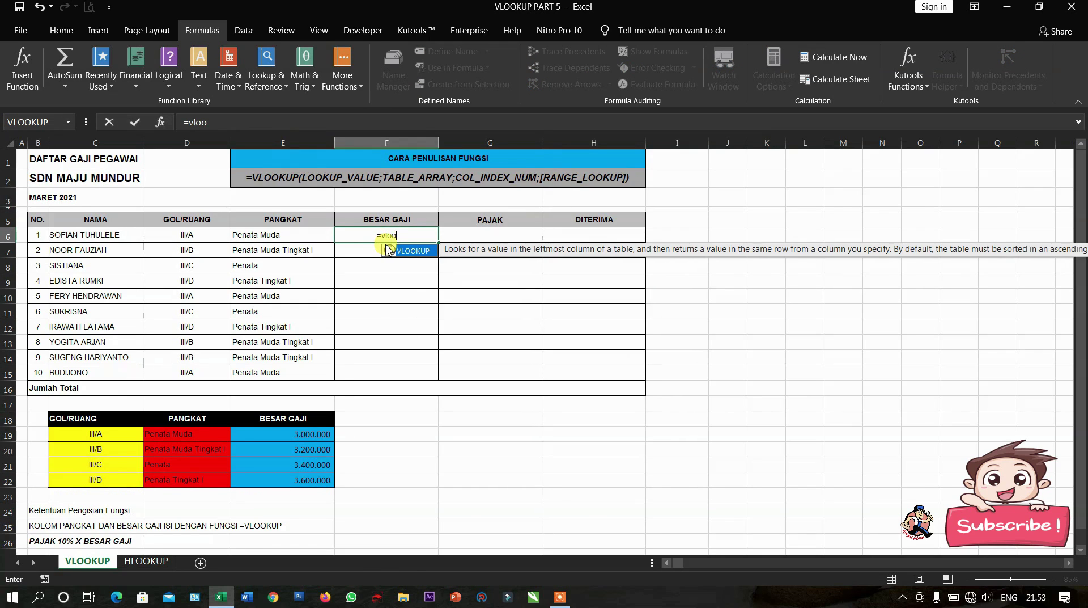
type("kup(")
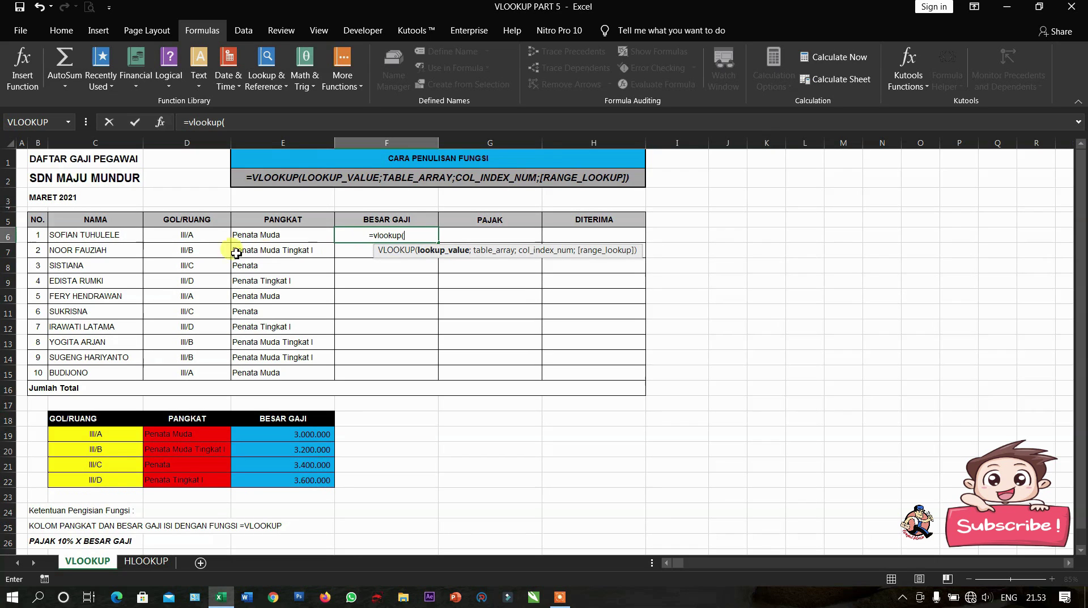
left_click(190, 237)
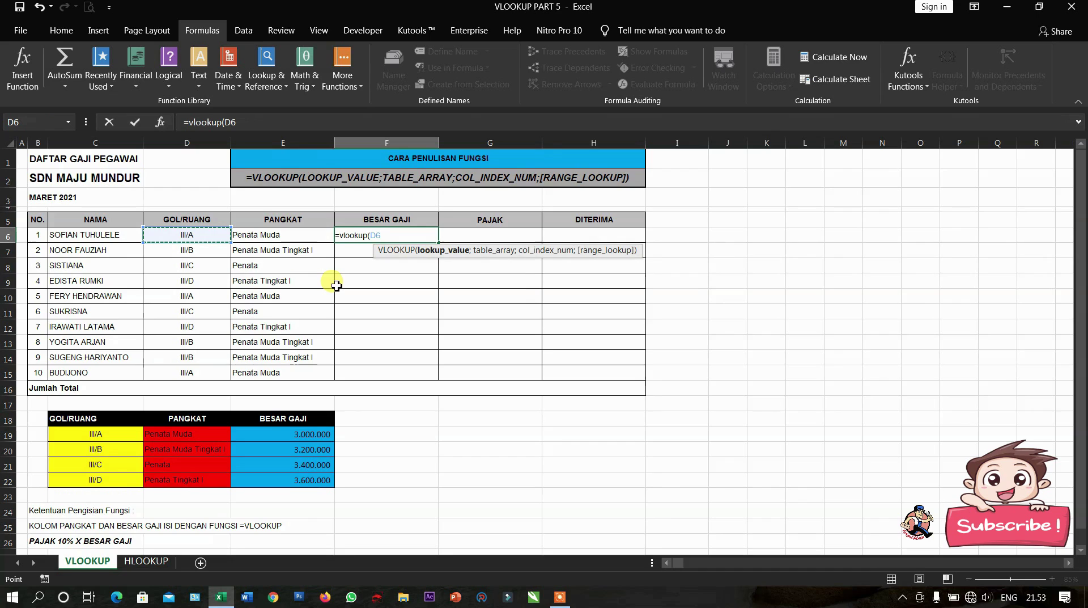
type(";")
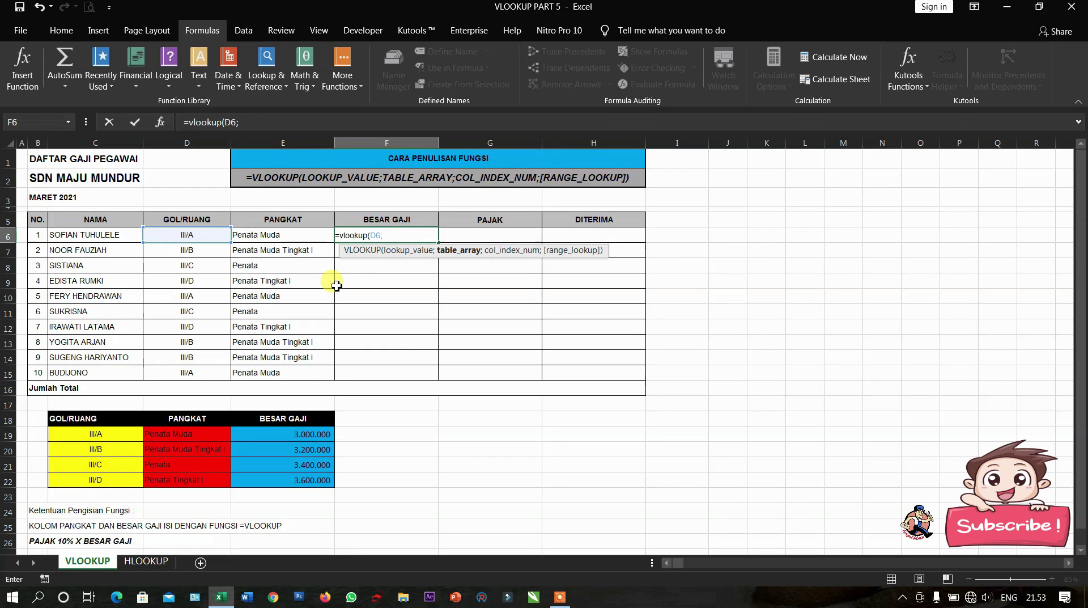
left_click_drag(119, 433, 284, 482)
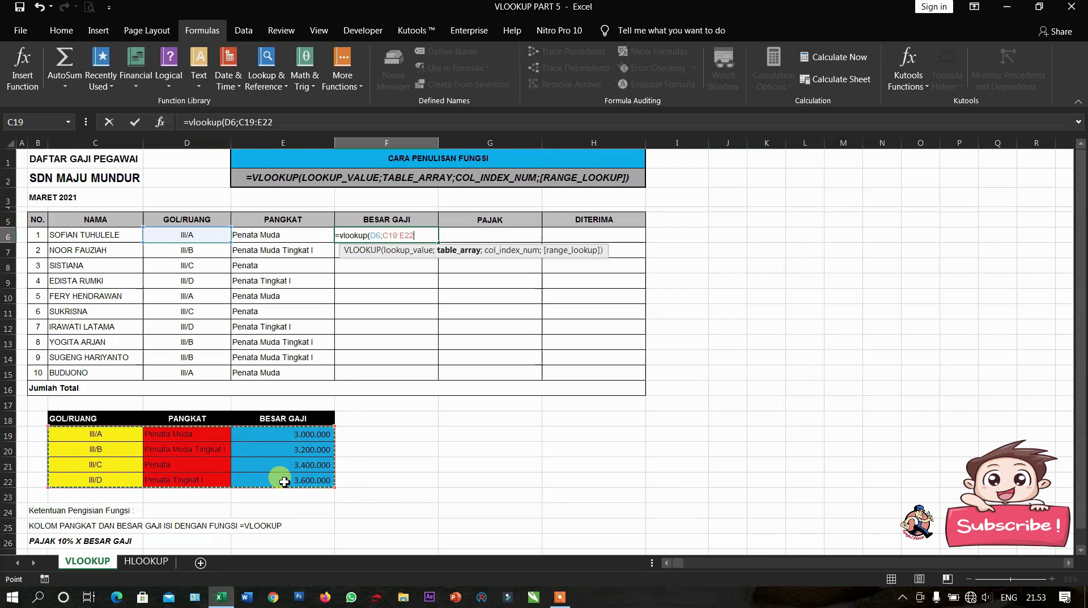
key("F4")
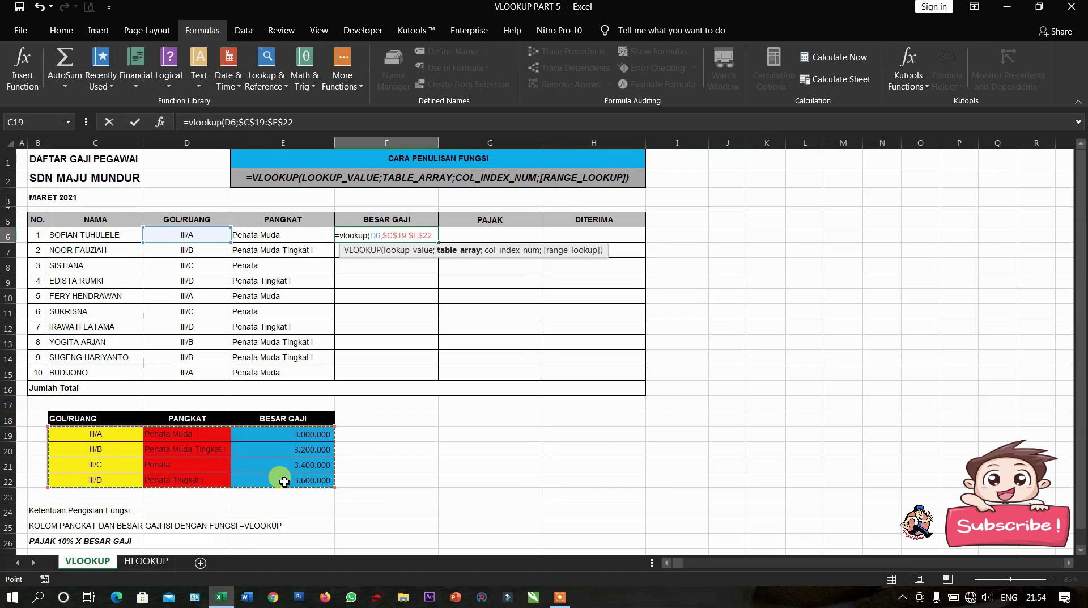
type(";")
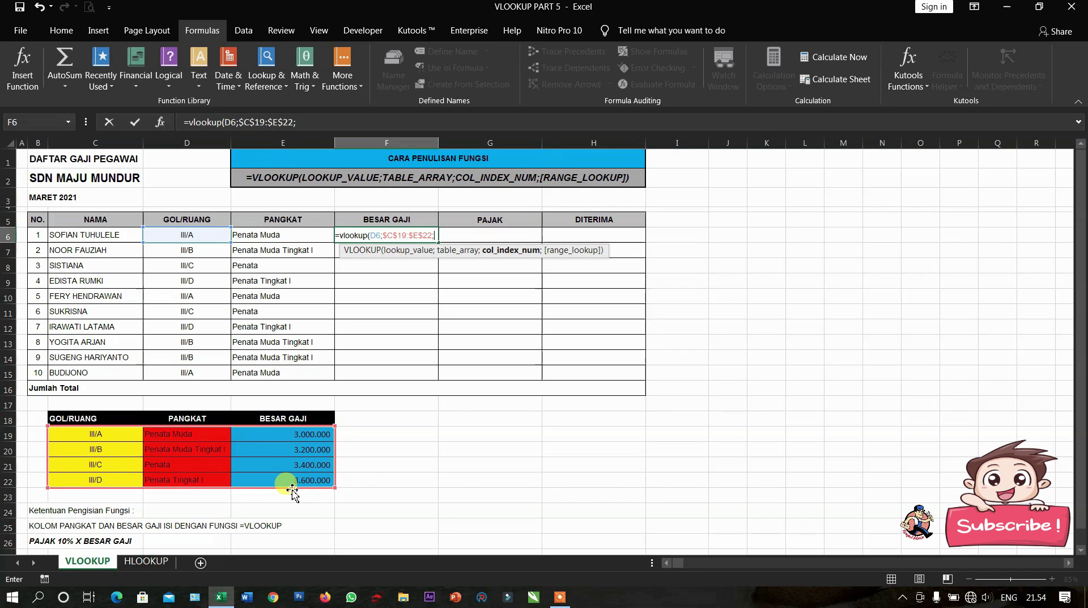
type("3")
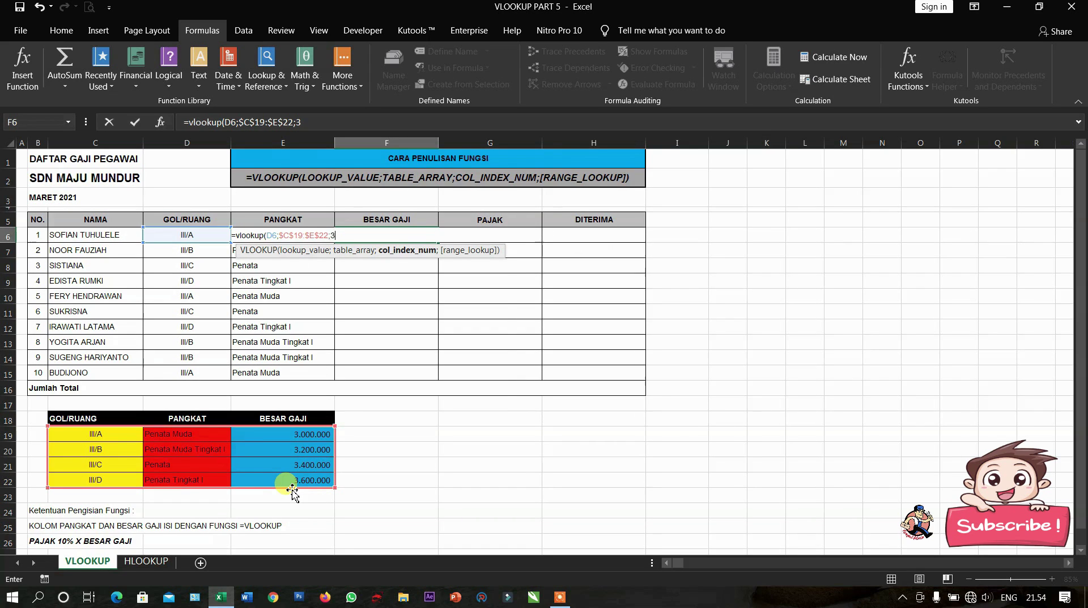
type(")")
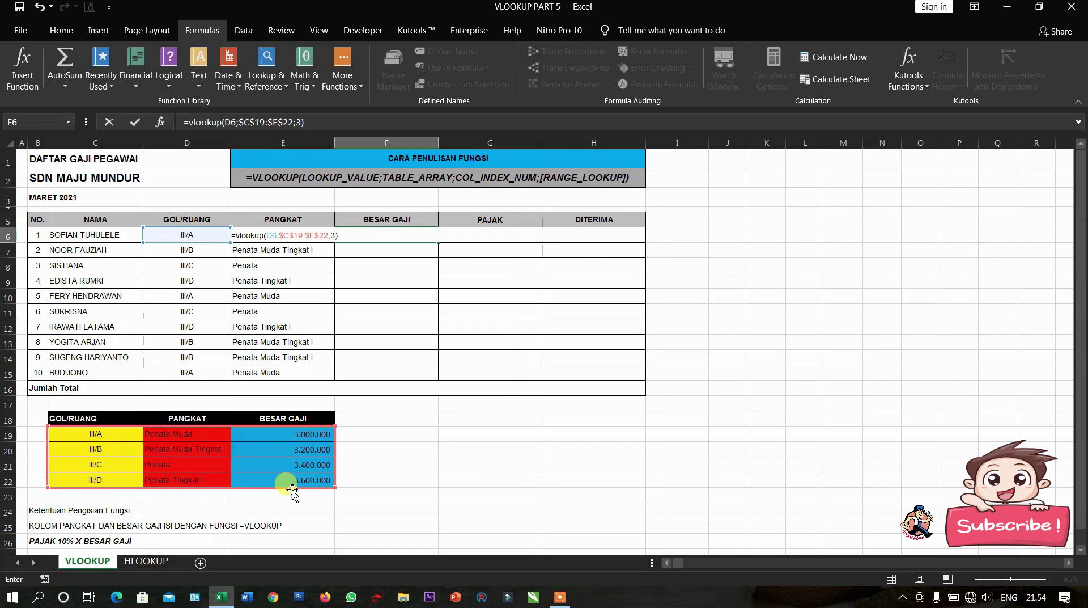
key("Return")
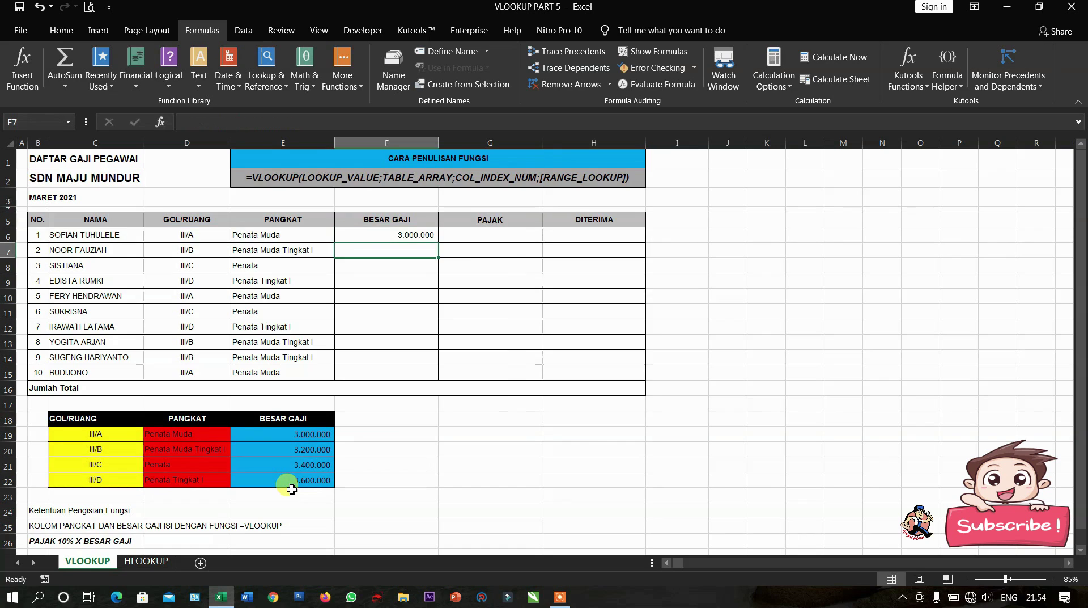
Fill the BESAR GAJI formula from F6 down to F15 and check row 14 against the III/B row of the reference table
left_click(419, 234)
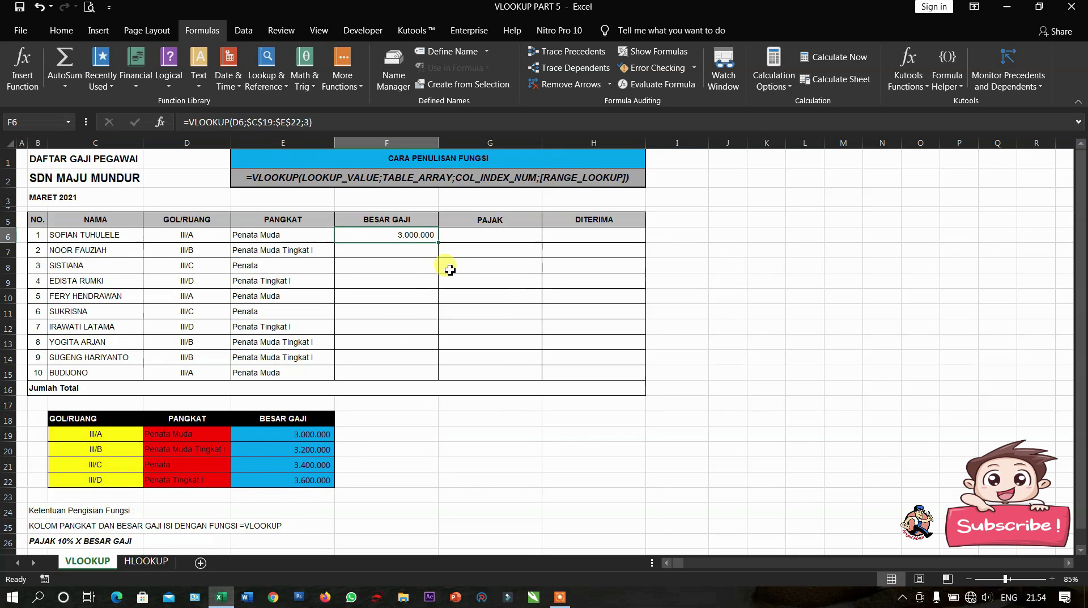
left_click_drag(441, 243, 439, 382)
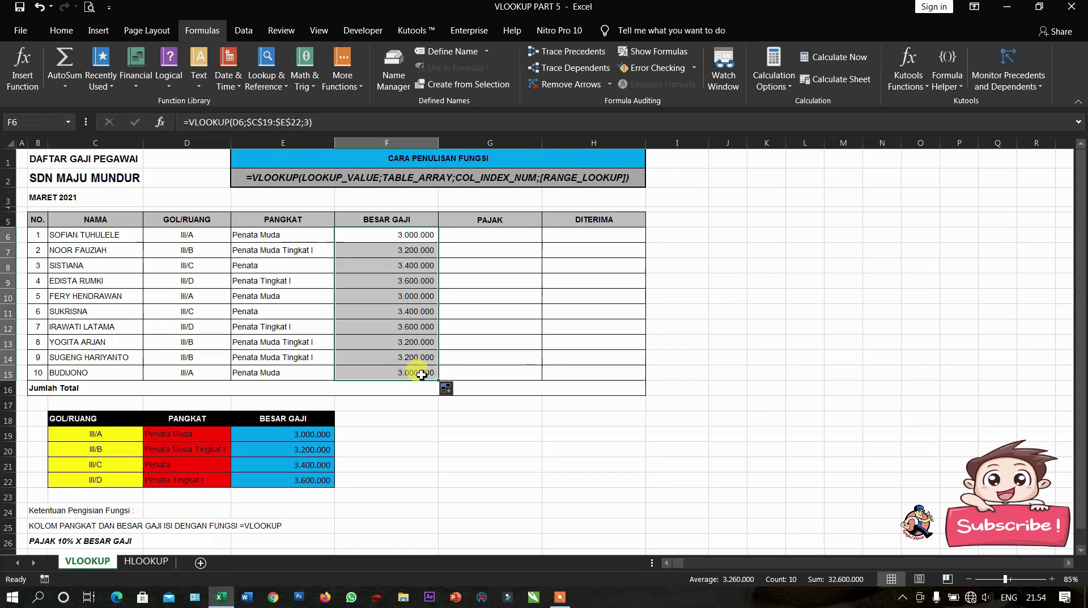
left_click(400, 358)
left_click_drag(224, 356, 397, 360)
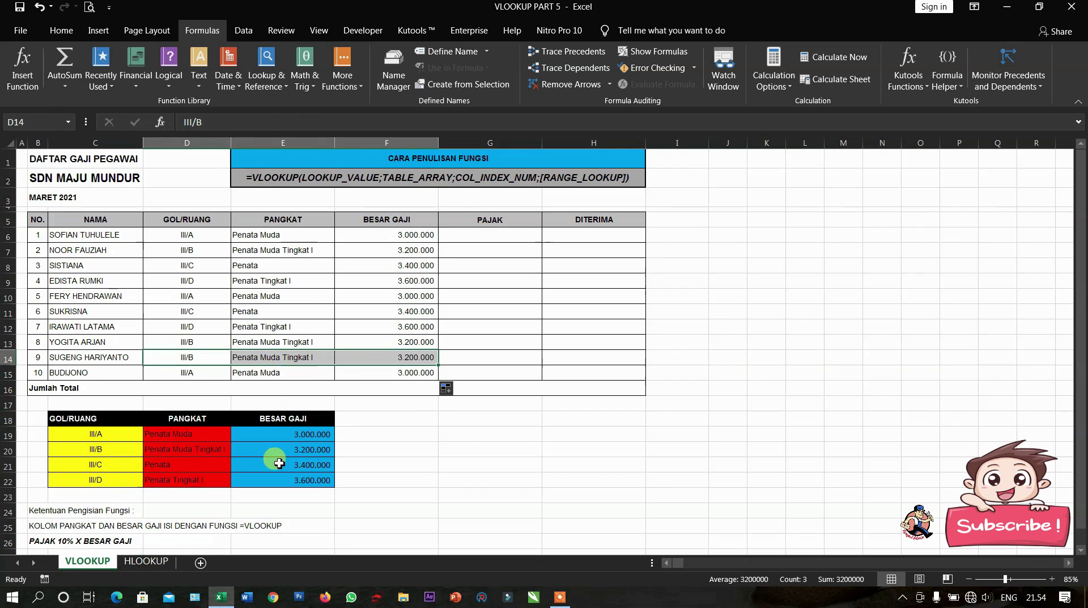
left_click_drag(287, 450, 119, 450)
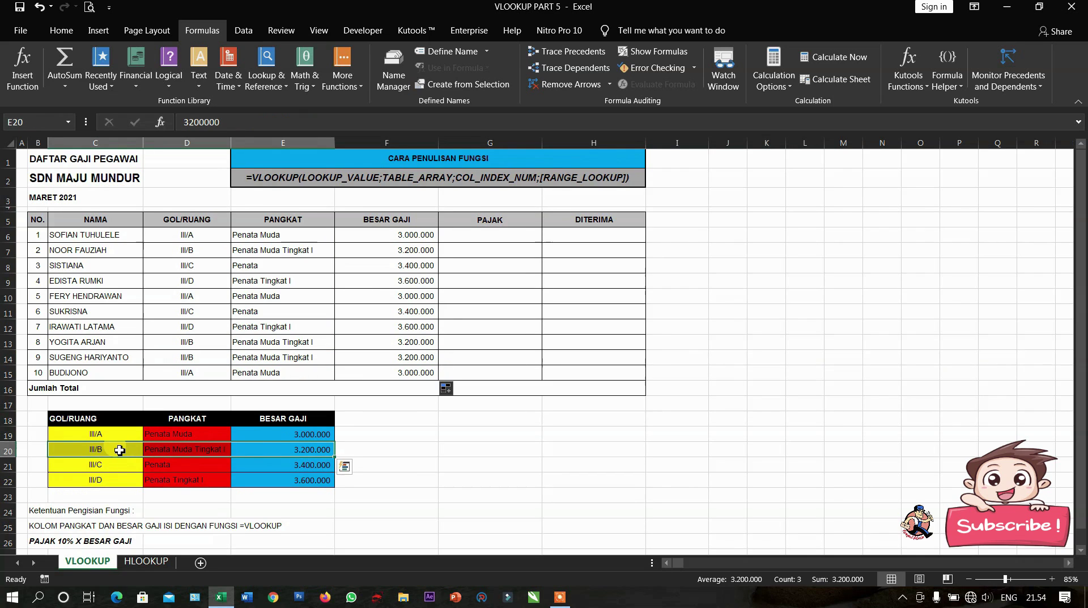
Calculate PAJAK in G6 with =10%*F6 and fill the formula down to G15
left_click(459, 234)
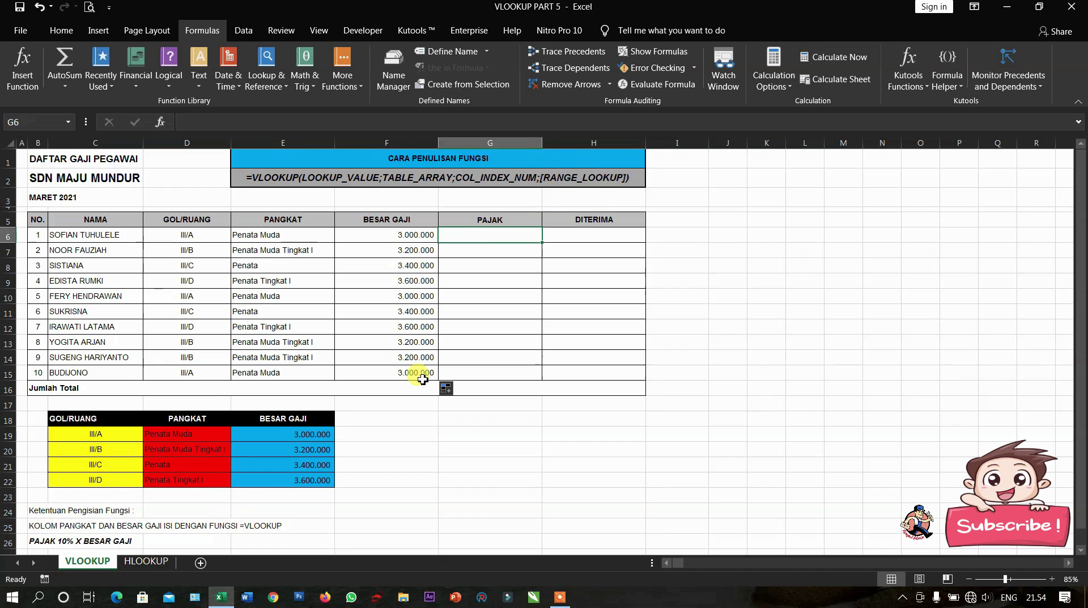
type("=10")
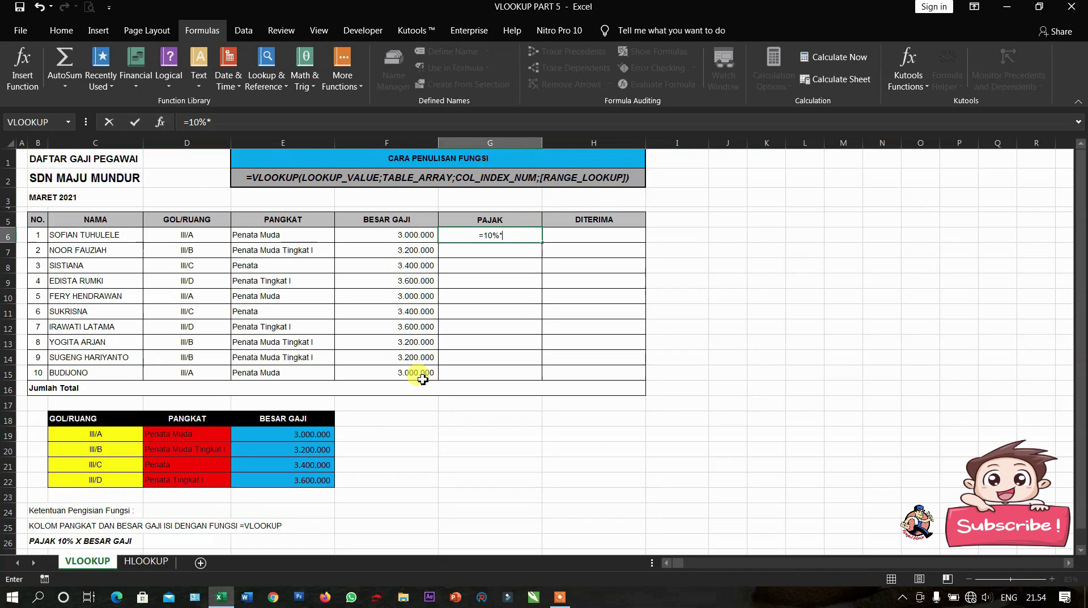
type("%*")
left_click(388, 233)
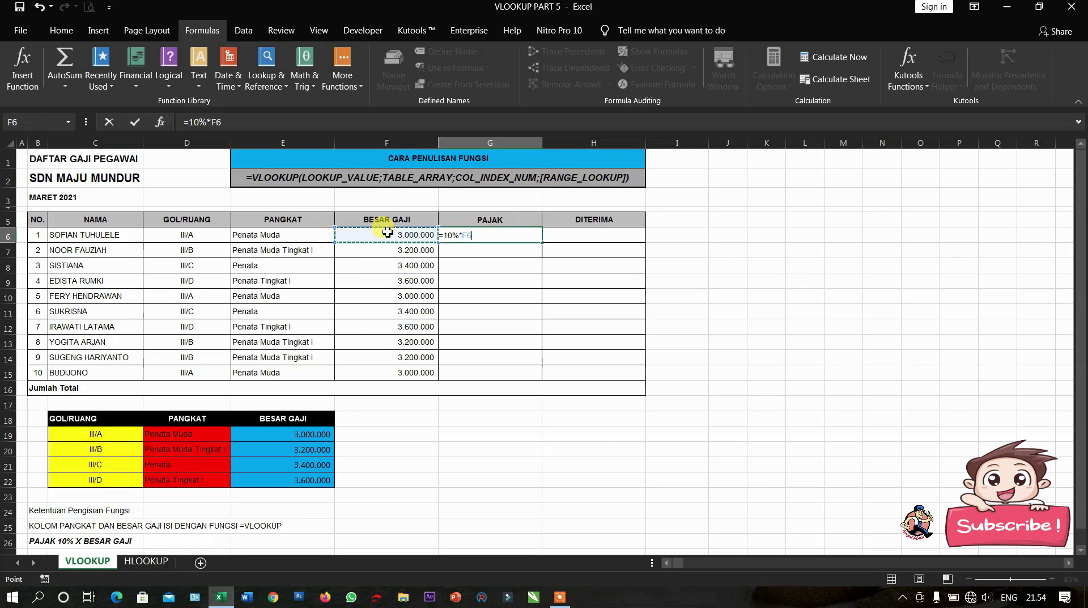
key("Return")
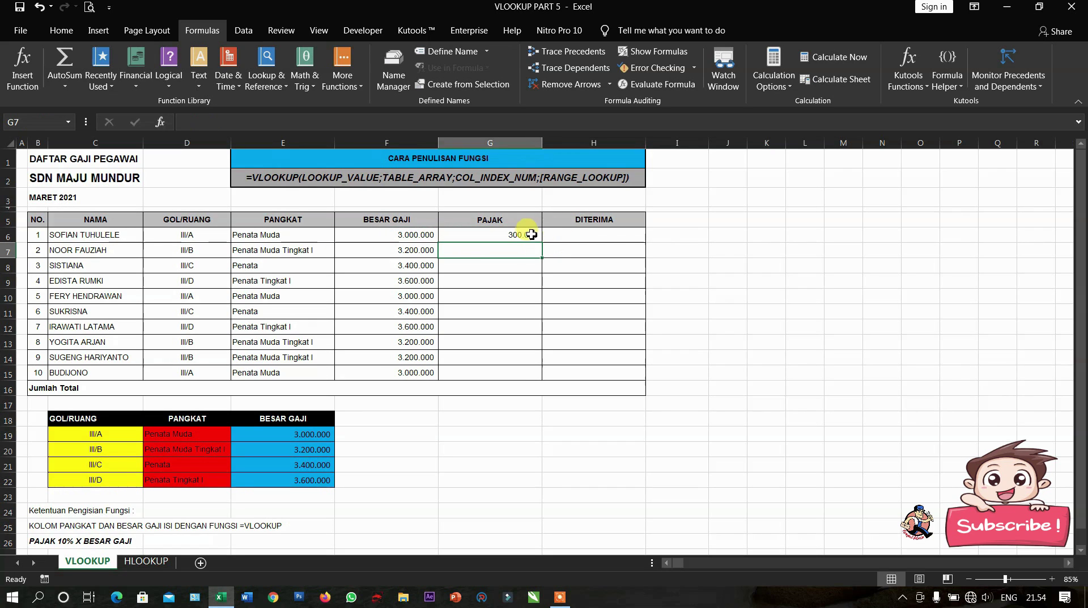
left_click(538, 239)
left_click_drag(542, 245, 527, 374)
Calculate DITERIMA in H6 as BESAR GAJI (F6) minus PAJAK (G6) and fill the formula down to H15
left_click(565, 235)
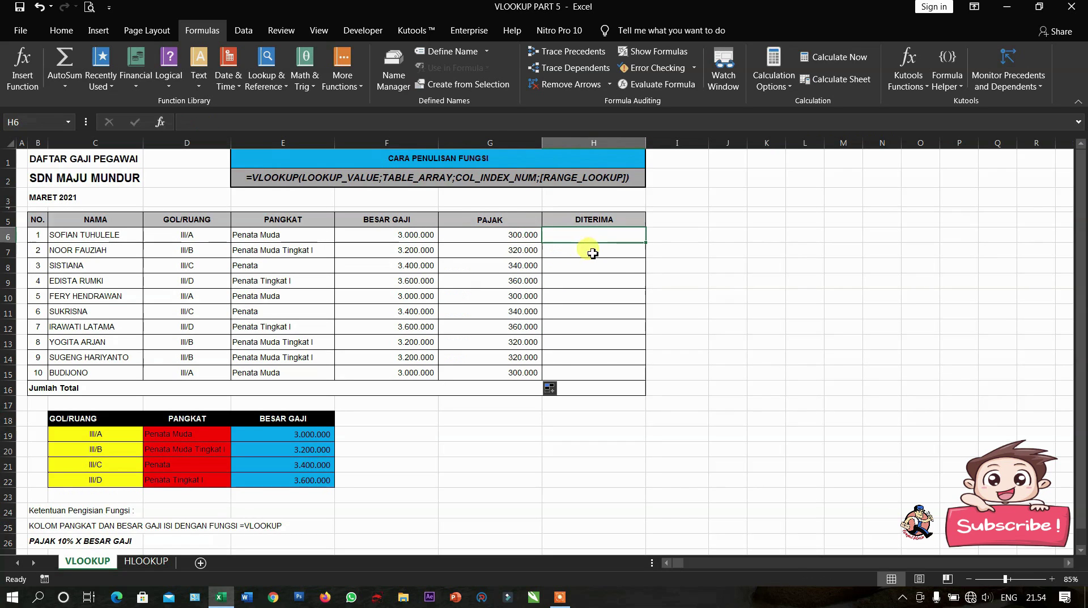
type("=")
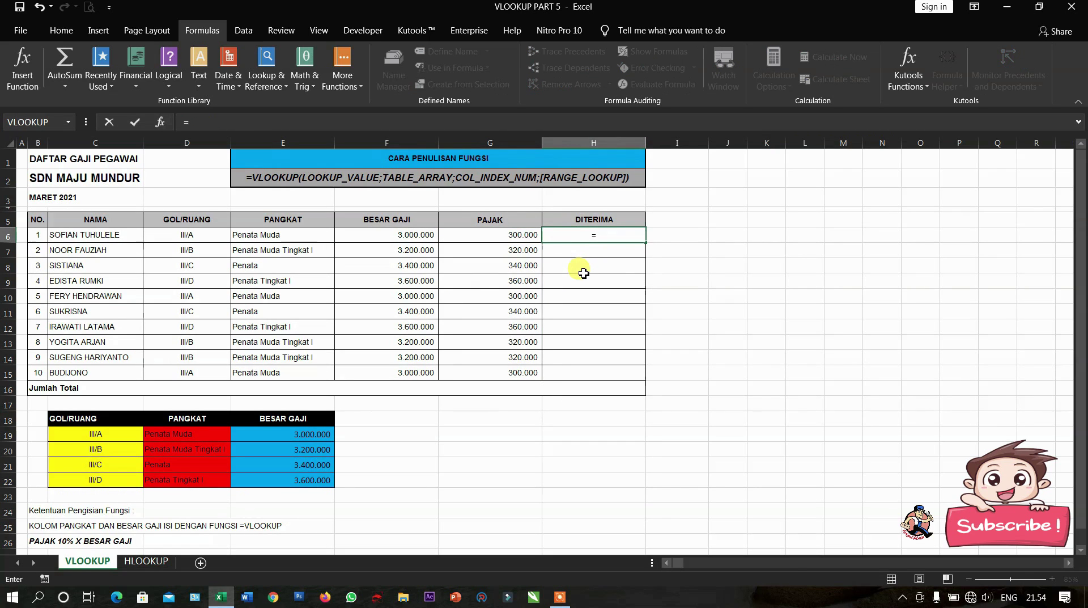
left_click(422, 235)
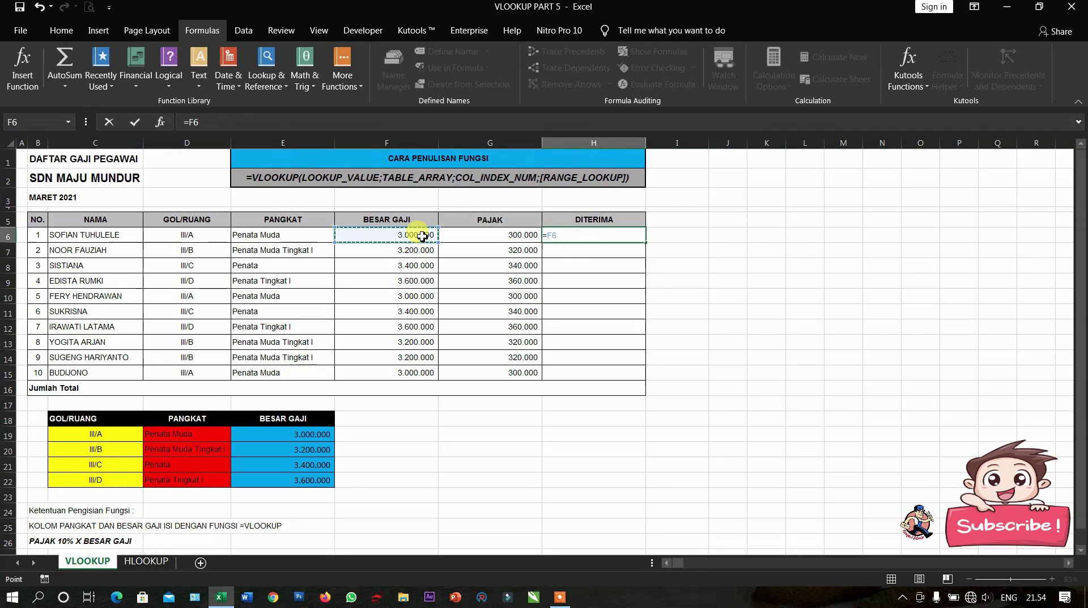
left_click(481, 237)
key("Return")
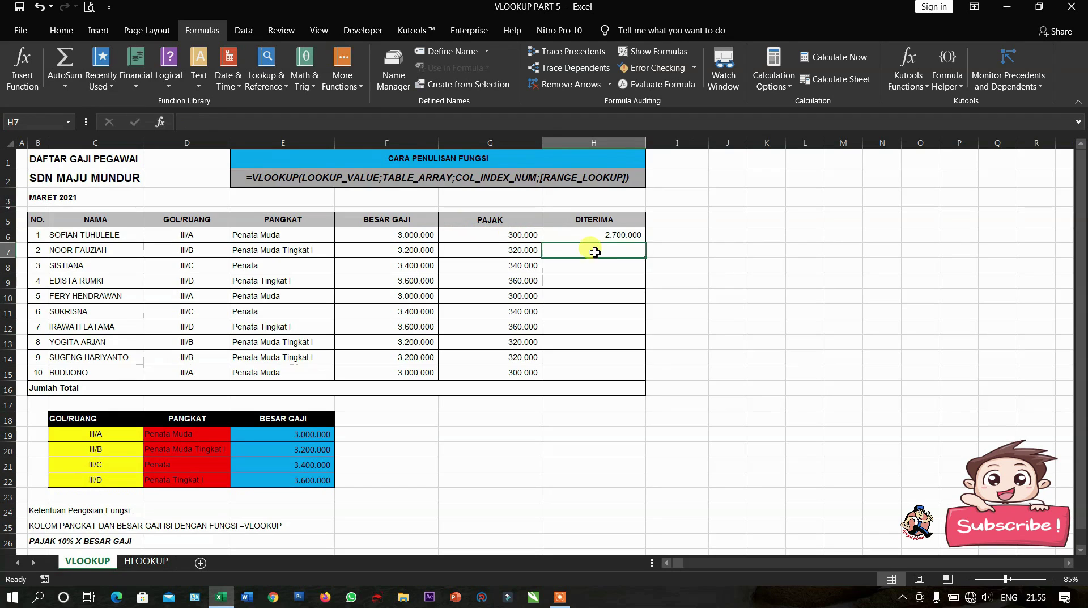
left_click(610, 235)
left_click_drag(642, 242, 645, 377)
left_click(481, 312)
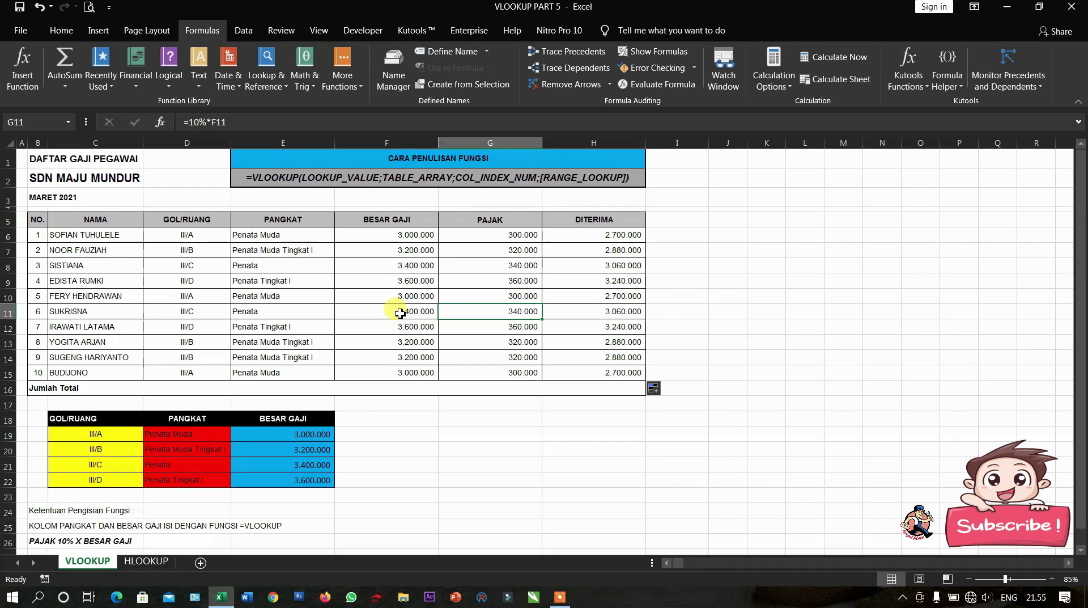
Compare the HLOOKUP sheet's syntax and reference table D18:G20 with the column-based reference table C19:E22 on the VLOOKUP sheet
left_click(145, 562)
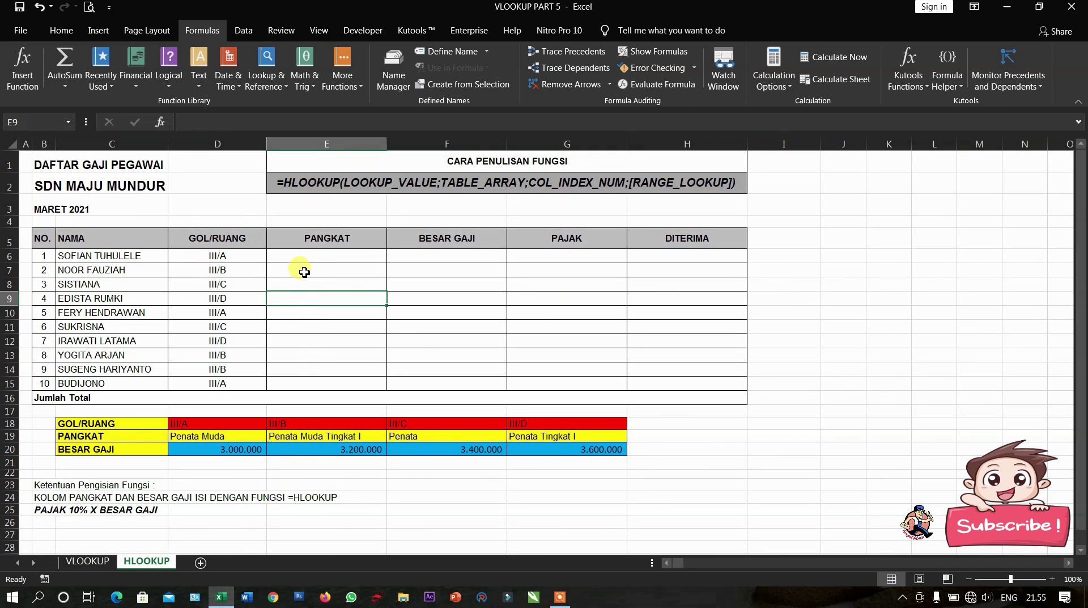
left_click(337, 254)
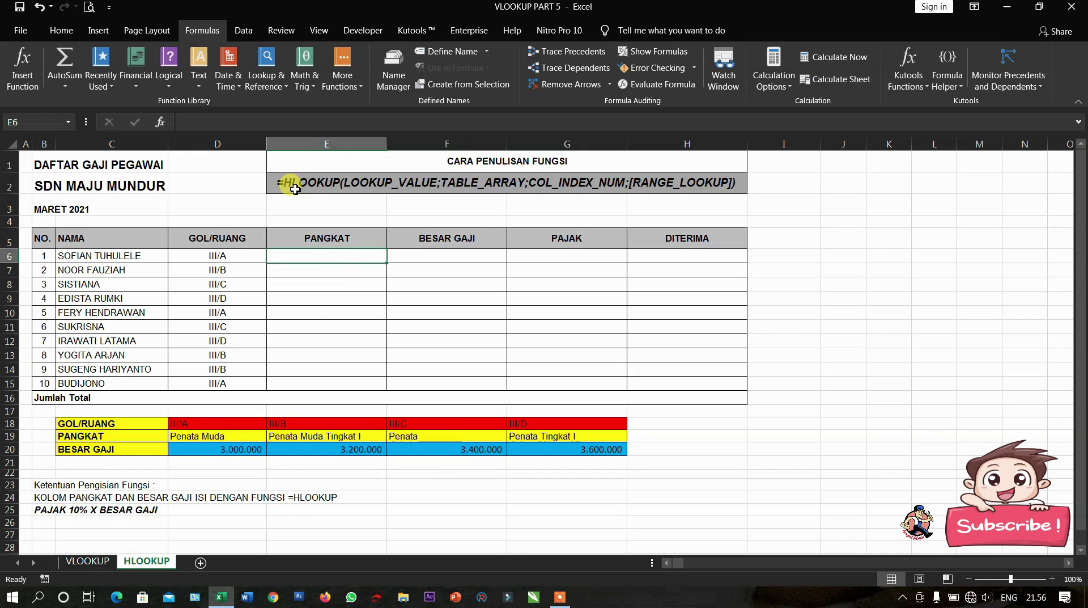
left_click_drag(175, 425, 567, 448)
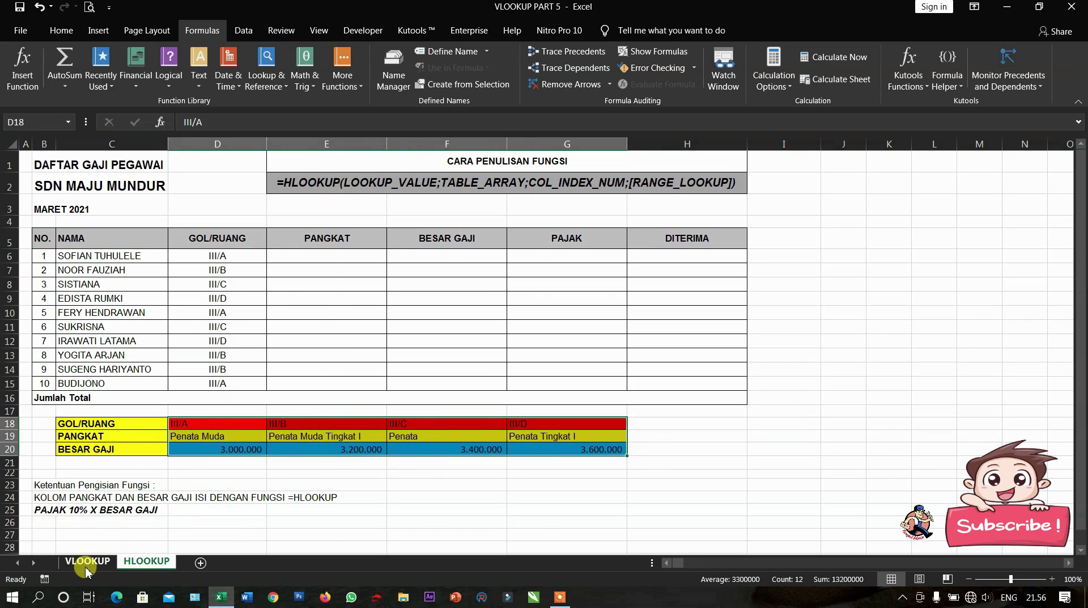
left_click(86, 562)
left_click_drag(128, 434, 284, 480)
left_click_drag(109, 429, 113, 485)
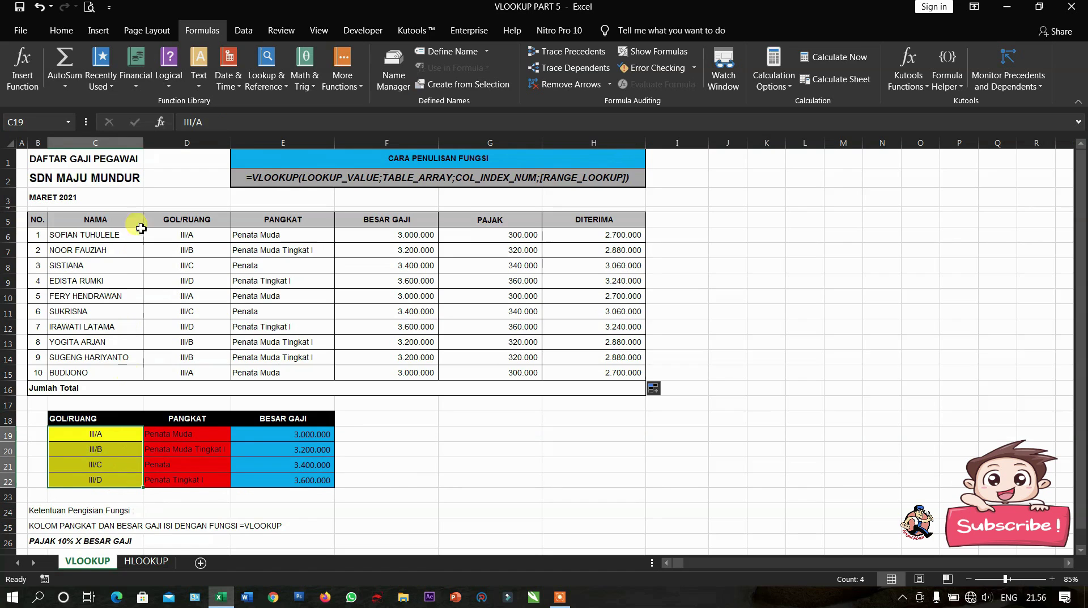
left_click(122, 140)
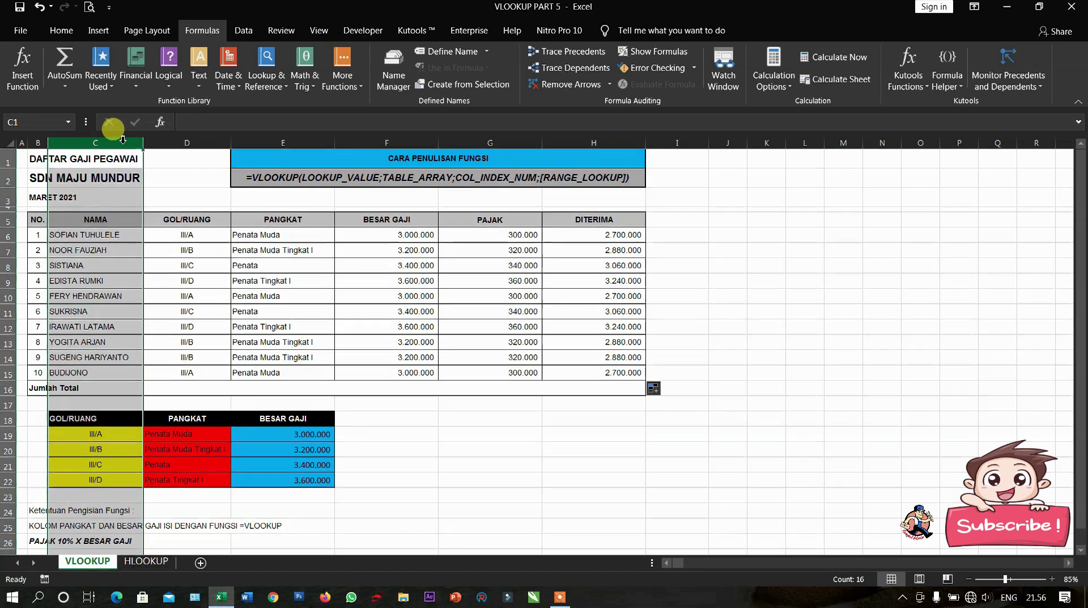
left_click(105, 465)
left_click(170, 143)
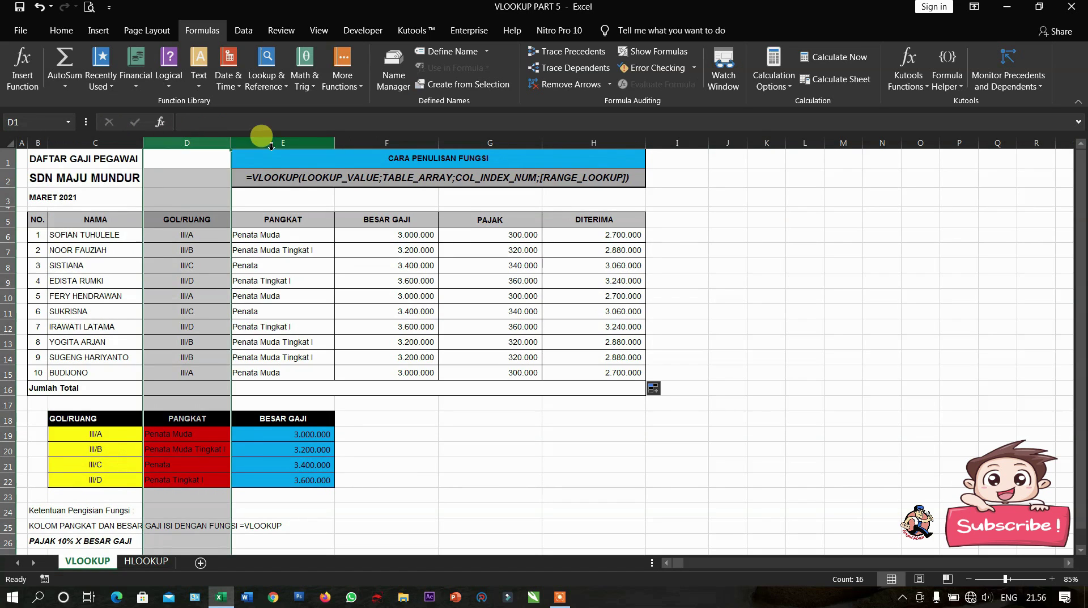
left_click(213, 450)
Examine the row layout of reference table D18:G20 on the HLOOKUP sheet, including GOL/RUANG row 18 and PANGKAT row 19
left_click(146, 561)
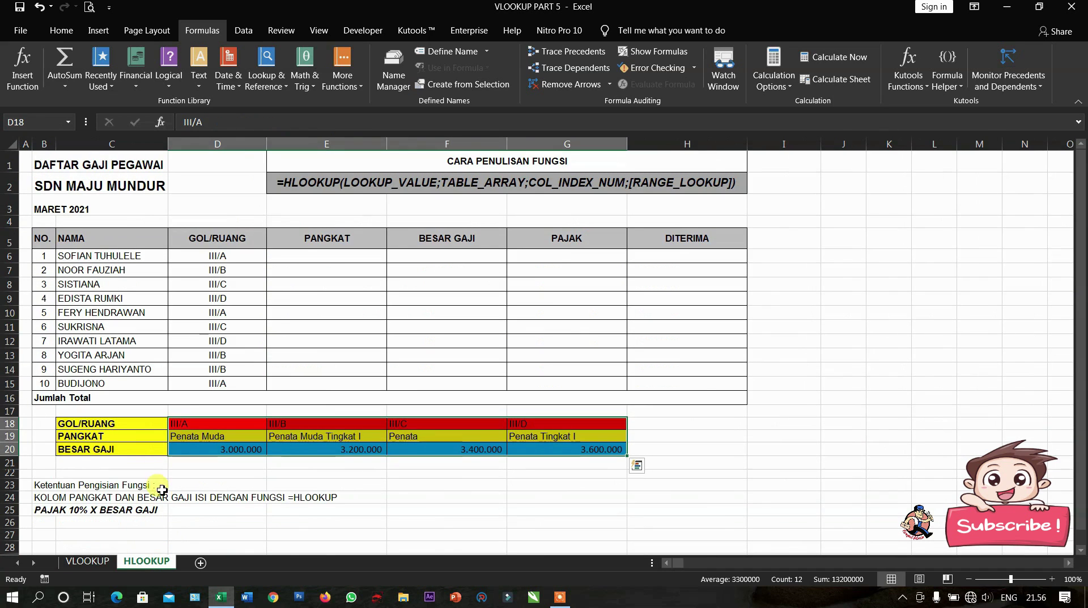
left_click_drag(187, 423, 536, 449)
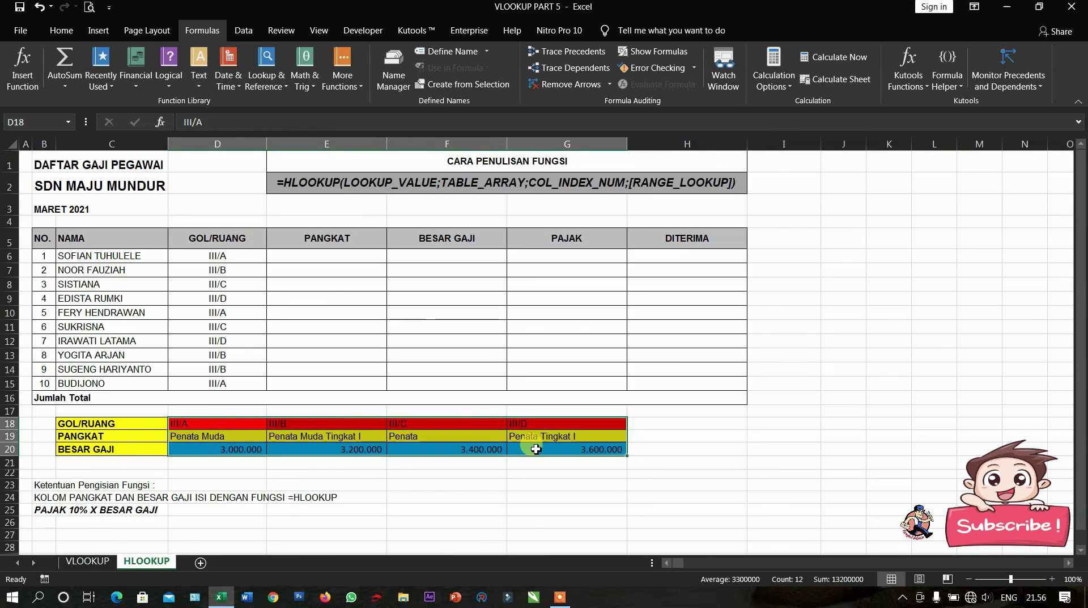
left_click(17, 424)
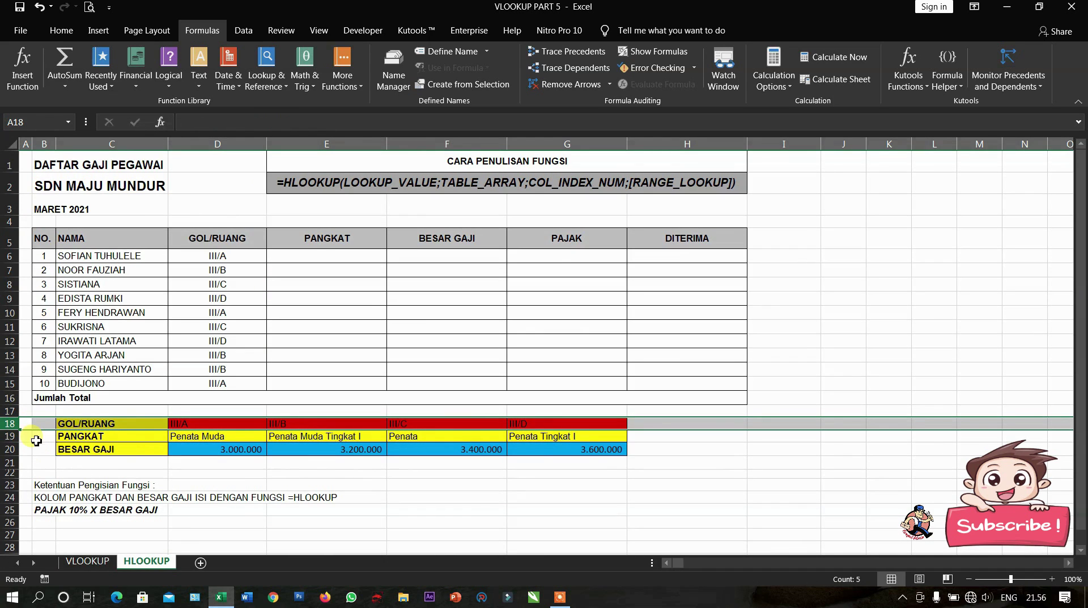
left_click(18, 437)
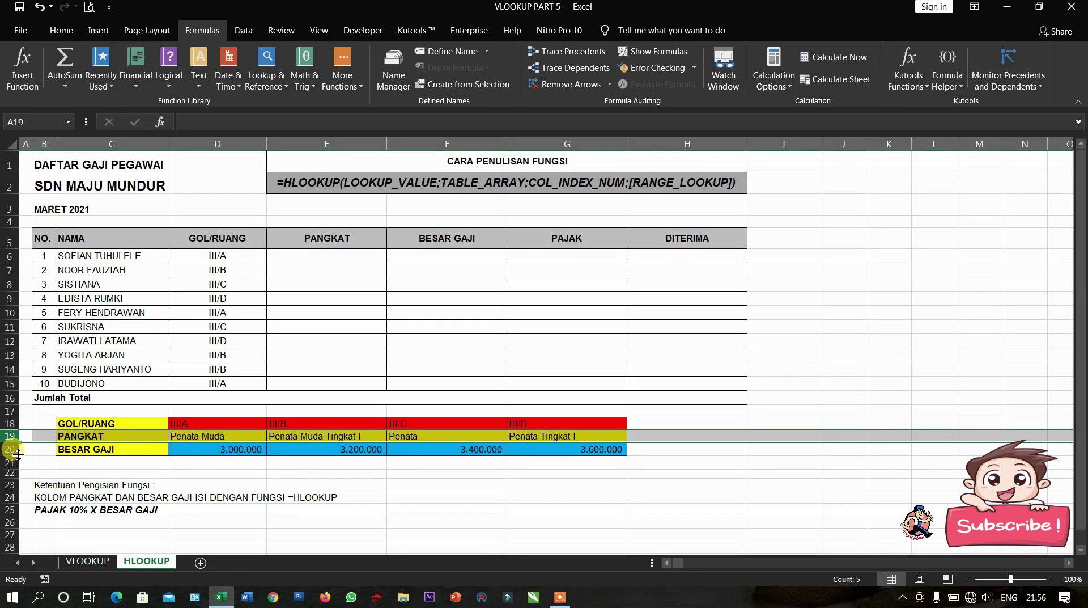
Enter =HLOOKUP(D6;$D$18:$G$20;2) in PANGKAT cell E6, using an absolute reference to the reference table
left_click(15, 454)
left_click(243, 450)
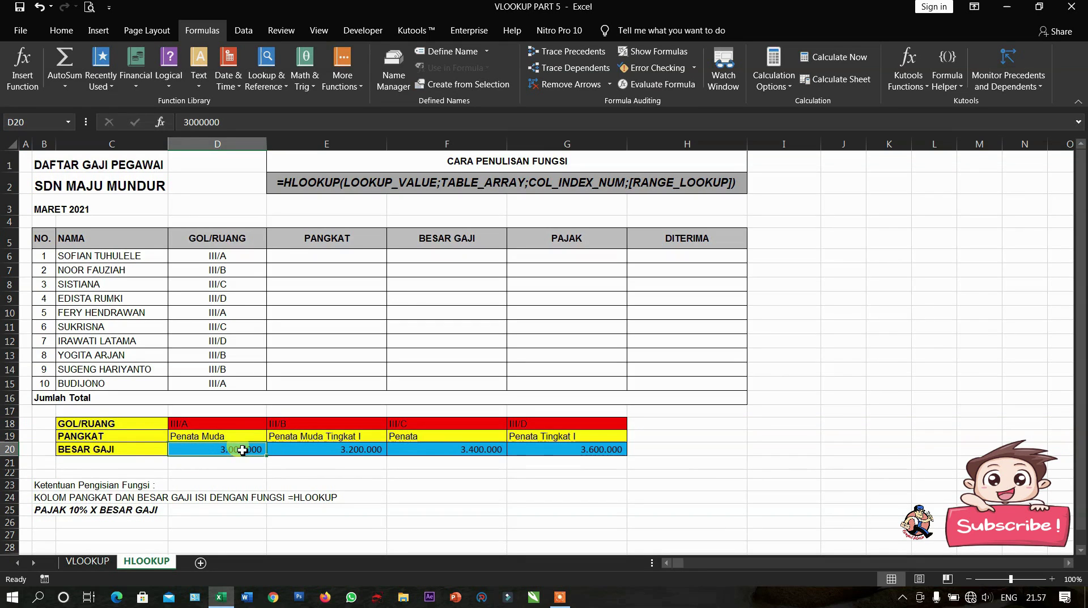
left_click(323, 255)
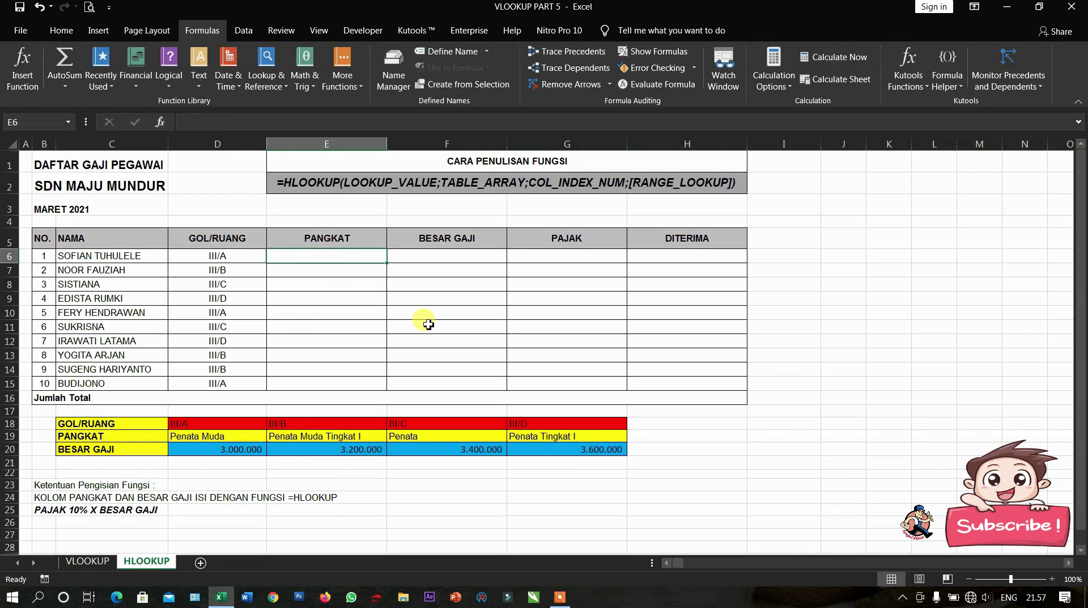
type("=h")
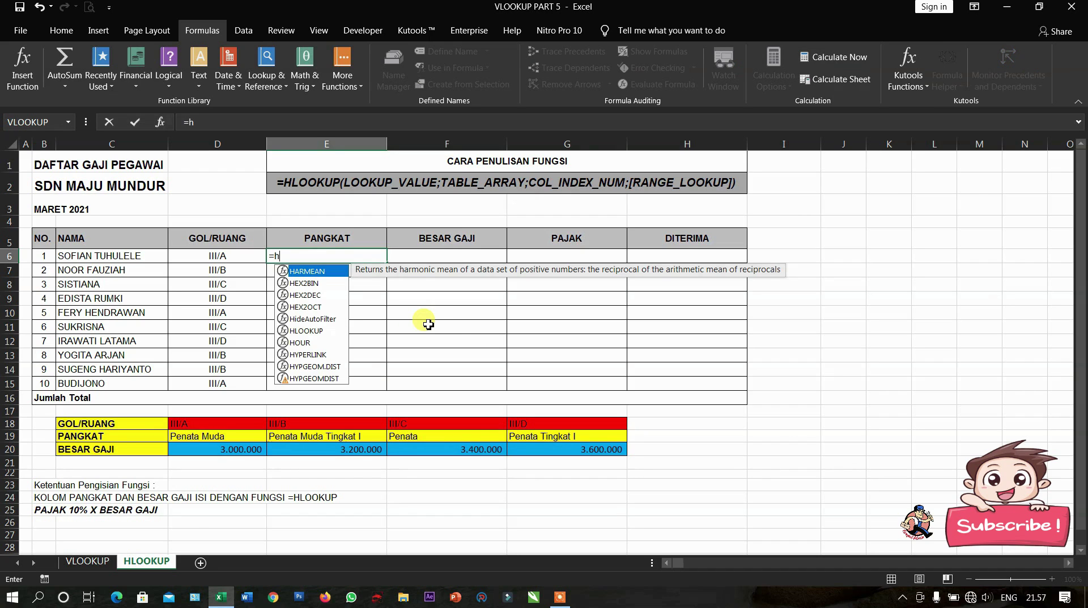
key("BackSpace")
type("LOO")
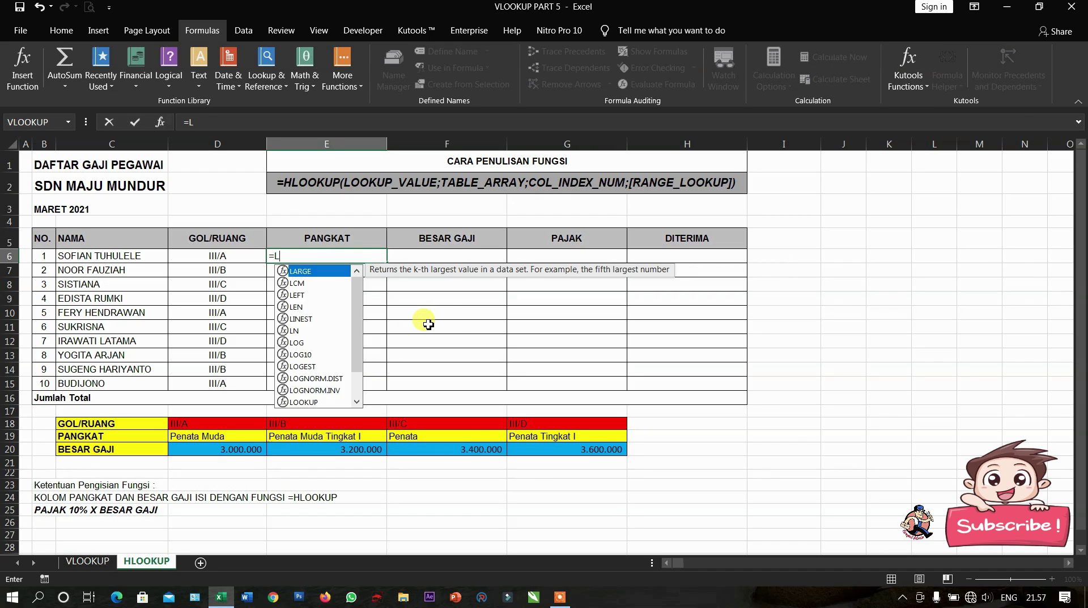
key("BackSpace")
key("BackSpace")
type("HL")
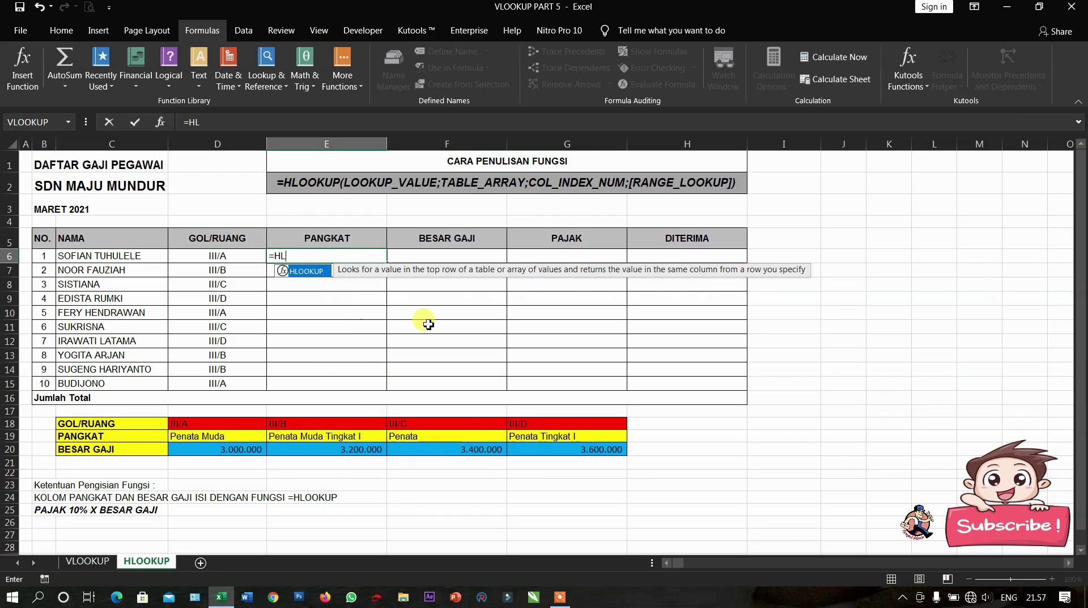
type("OOKUP(")
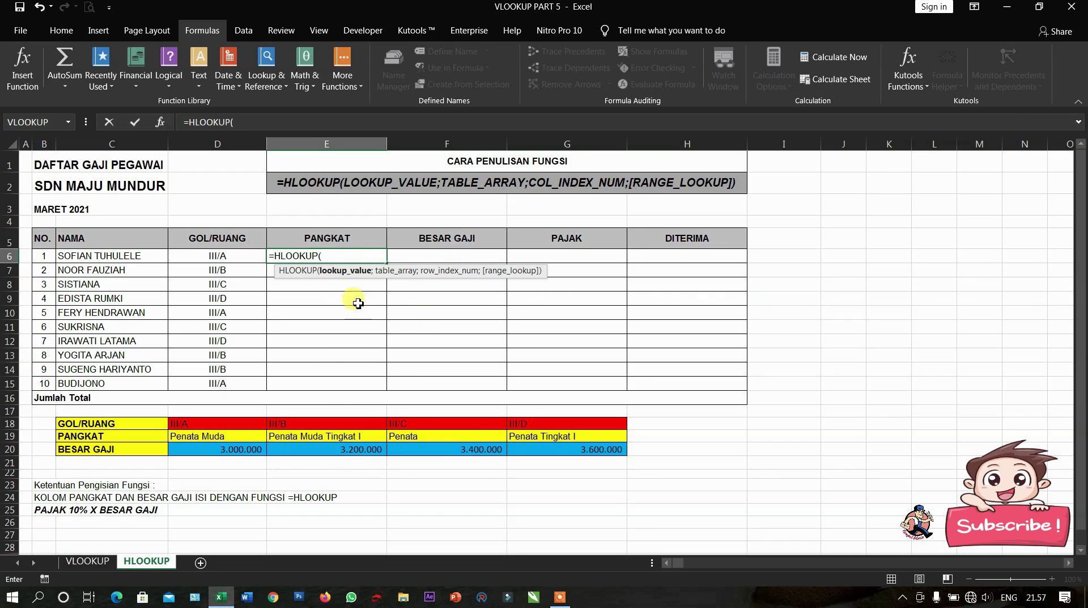
left_click(239, 255)
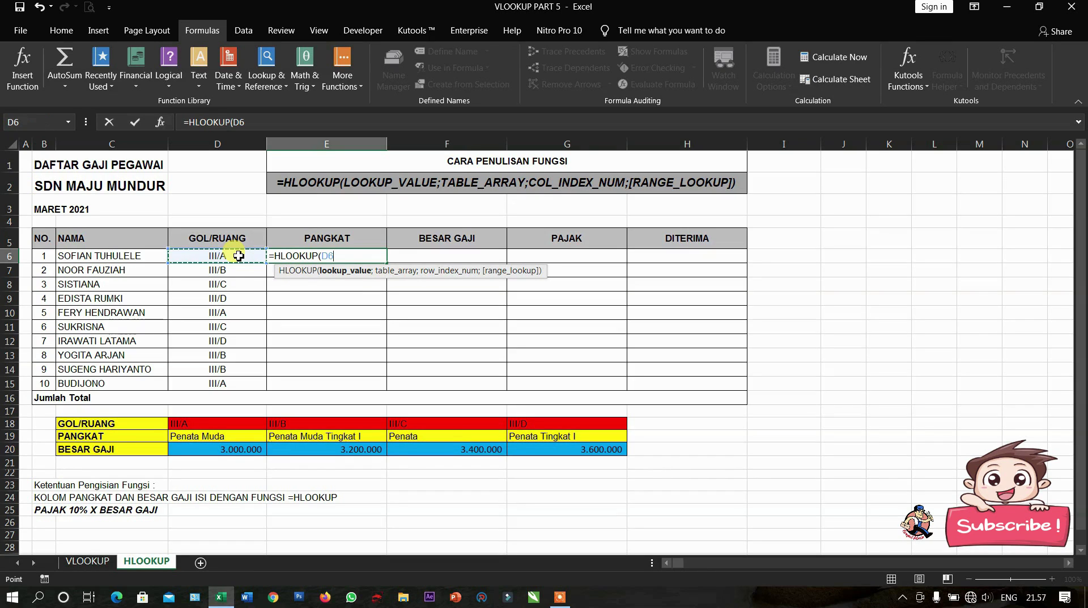
type(";")
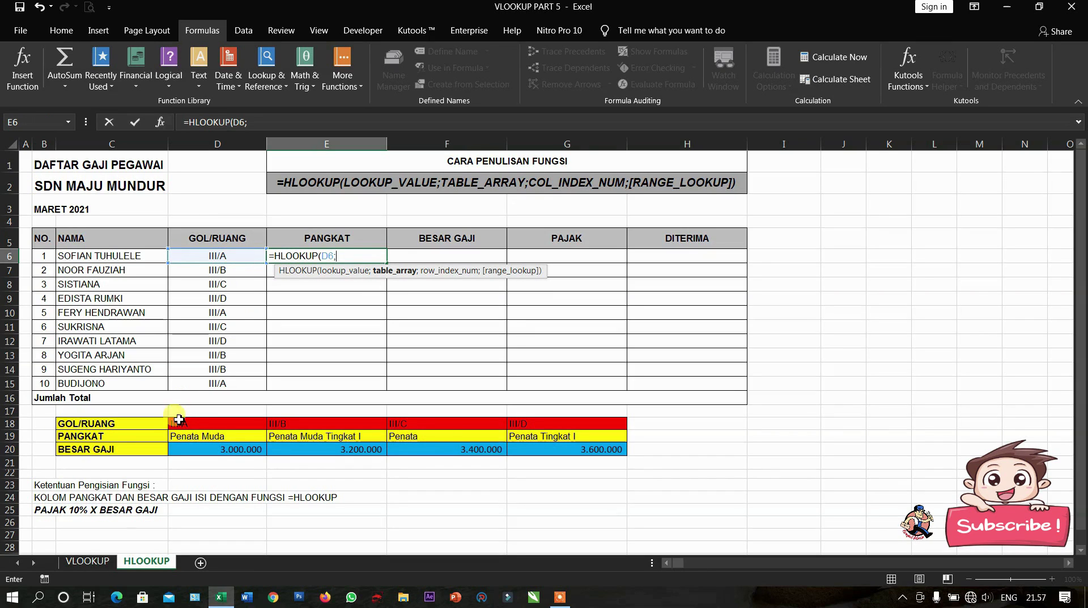
left_click_drag(188, 425, 538, 453)
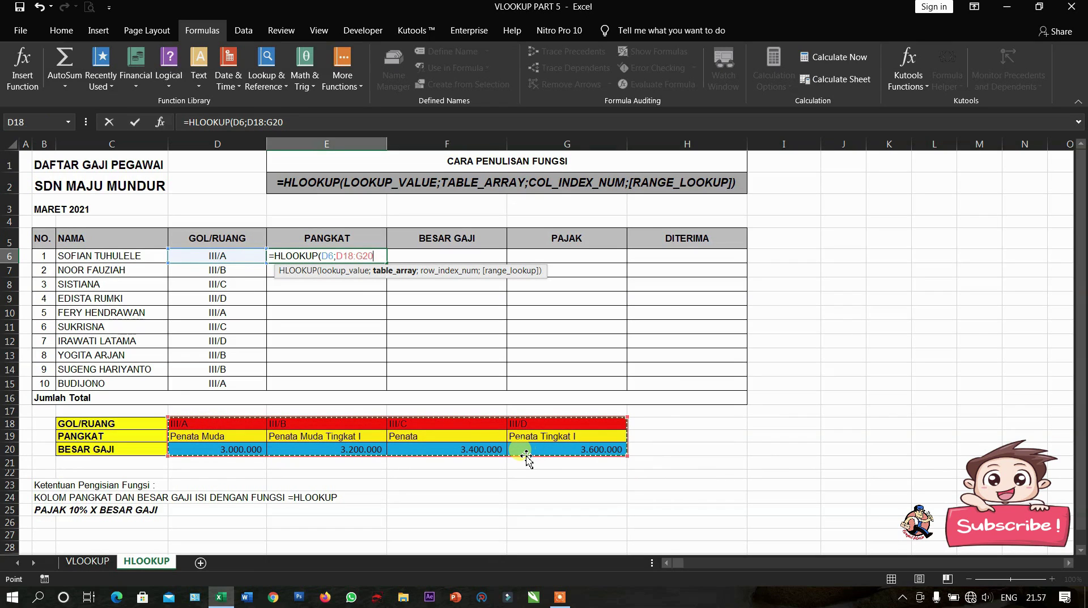
key("F4")
type(";2")
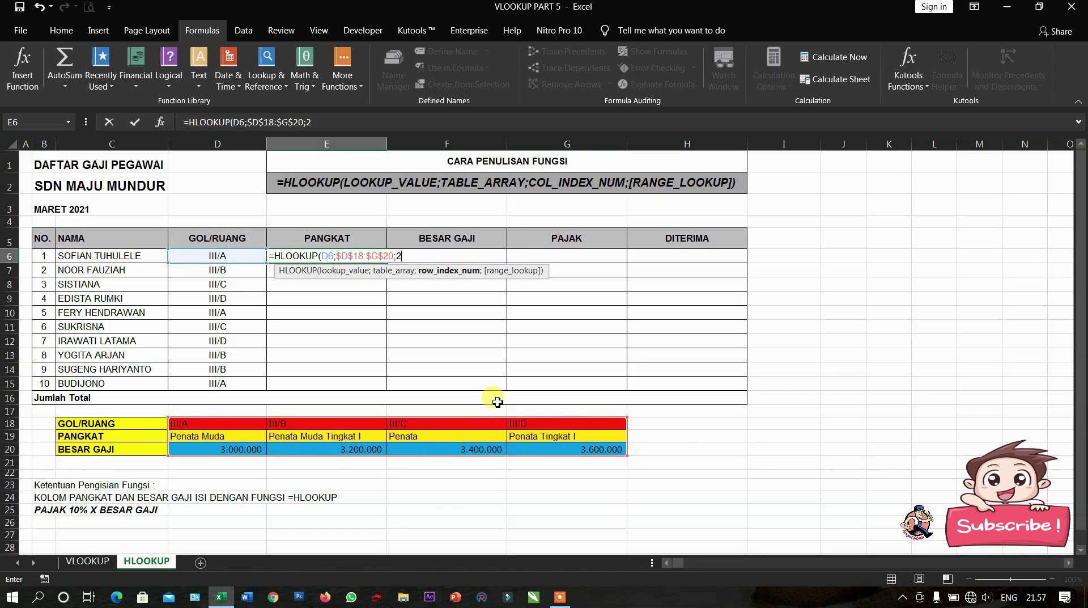
type(")")
key("Return")
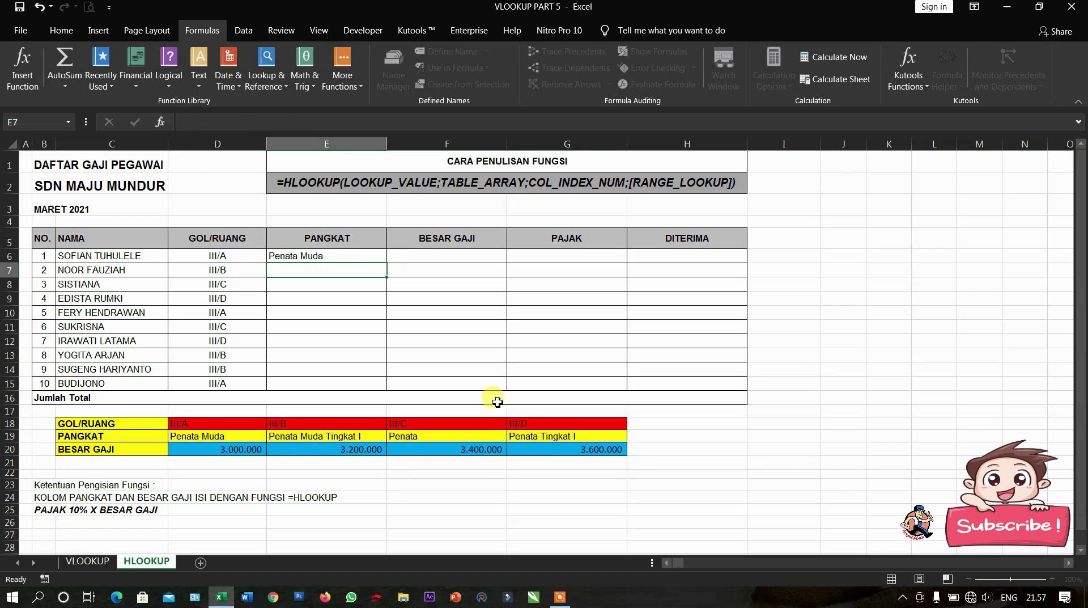
Fill the PANGKAT formula from E6 down to E15
left_click(346, 256)
left_click_drag(388, 265, 369, 386)
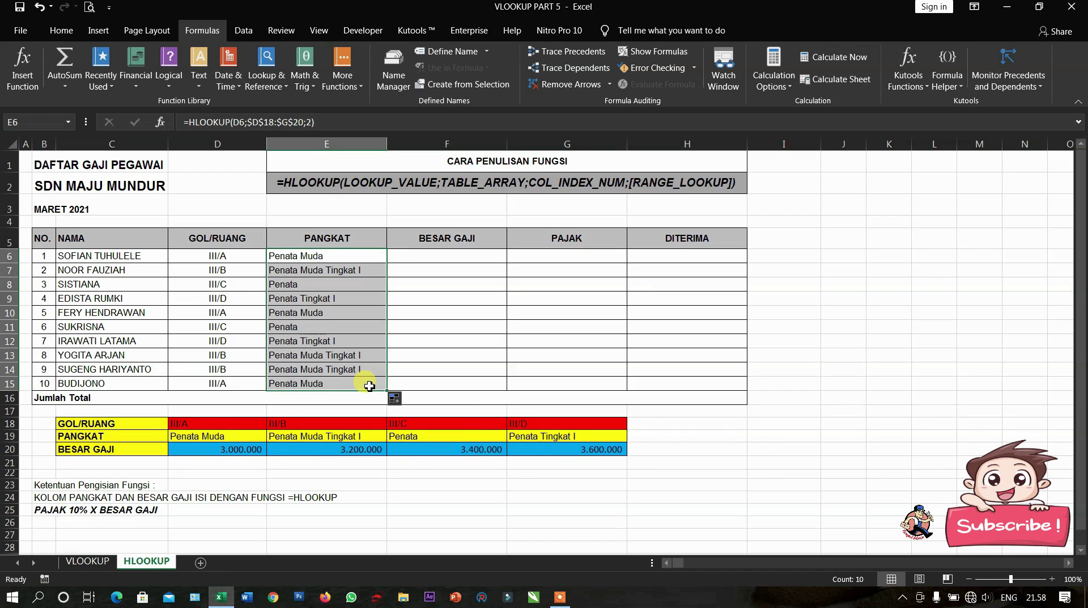
left_click(317, 369)
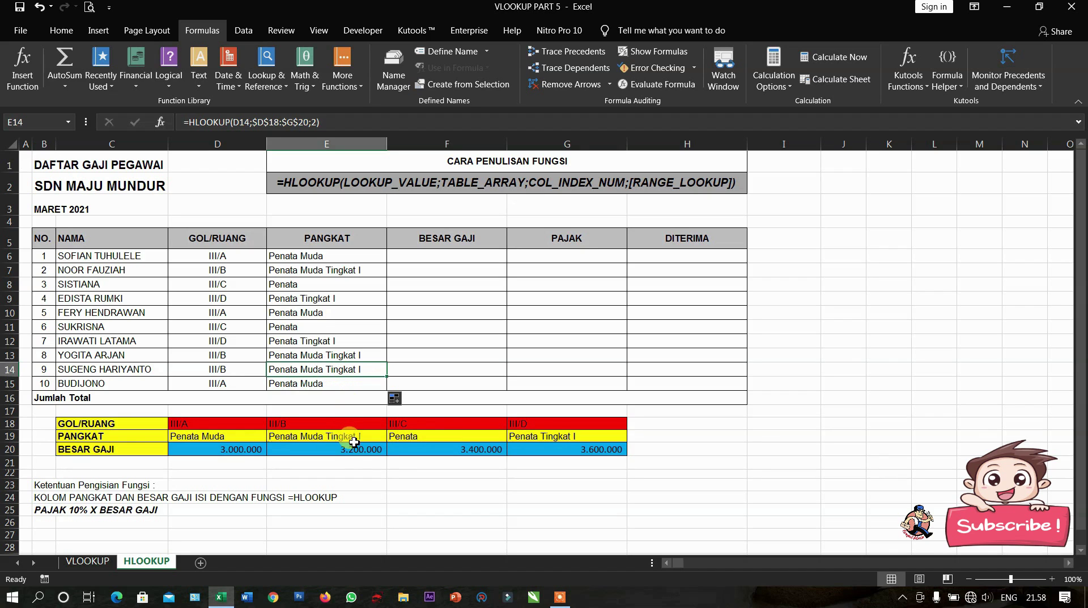
Enter =HLOOKUP(D6;$D$18:$G$20;3) in BESAR GAJI cell F6 and fill the formula down to F15
left_click(459, 260)
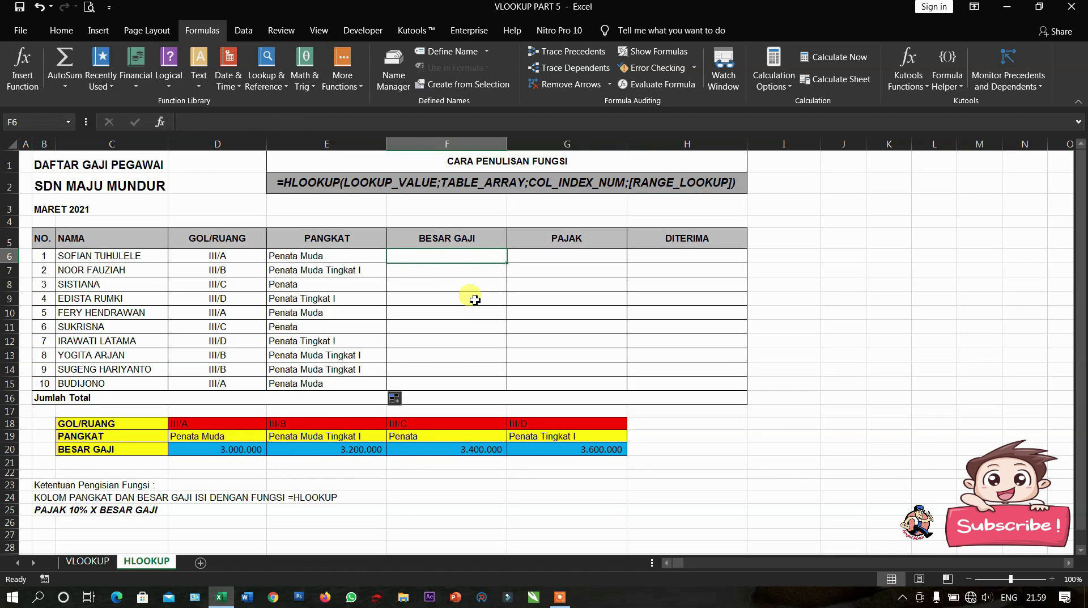
type("=HL")
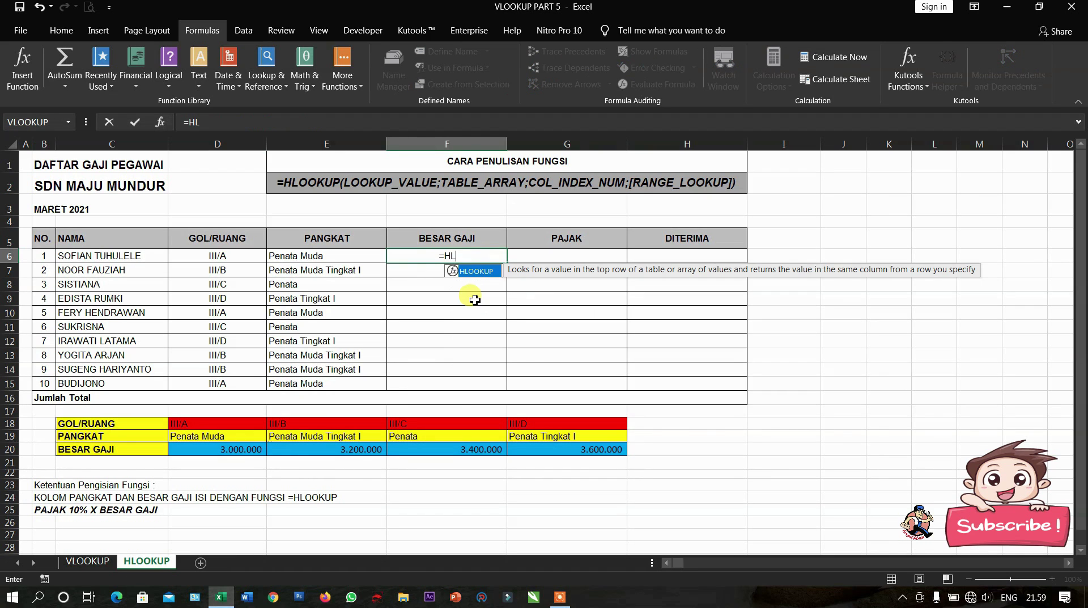
type("OOKUP")
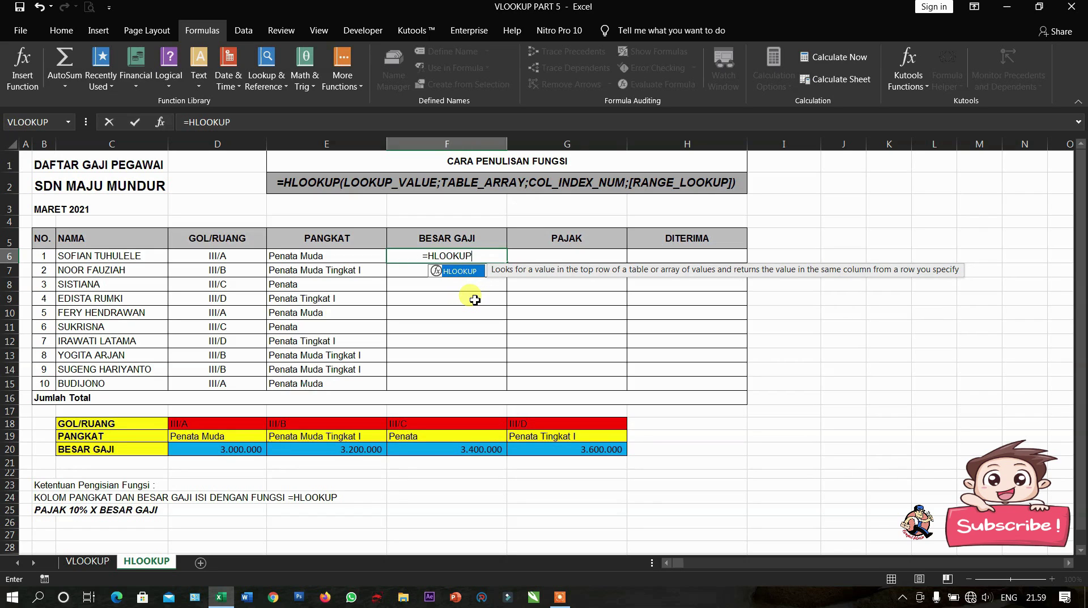
type("(")
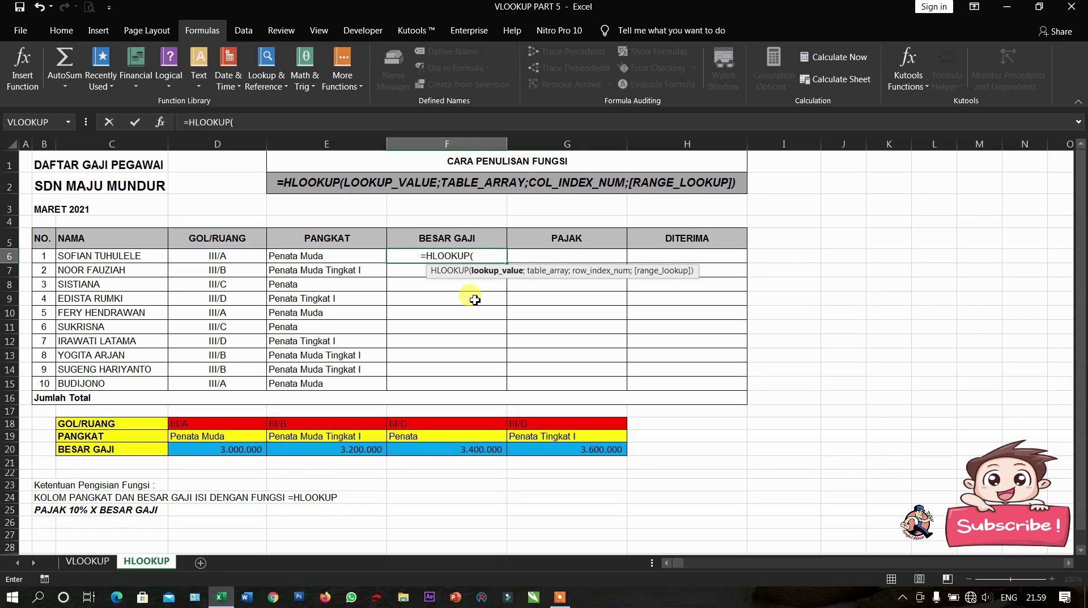
left_click(245, 254)
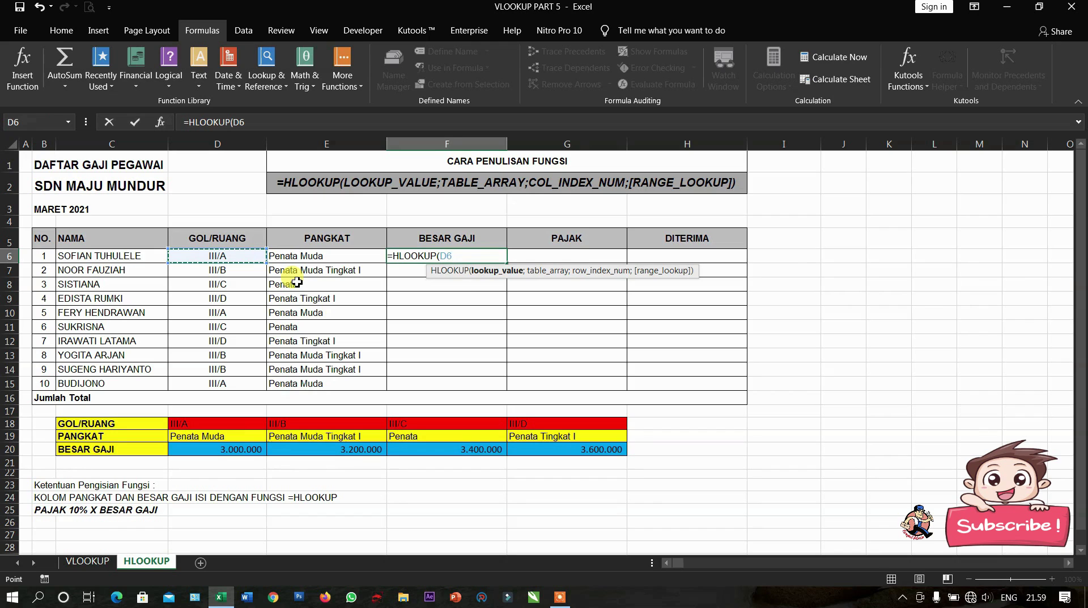
type(";")
left_click_drag(242, 423, 542, 449)
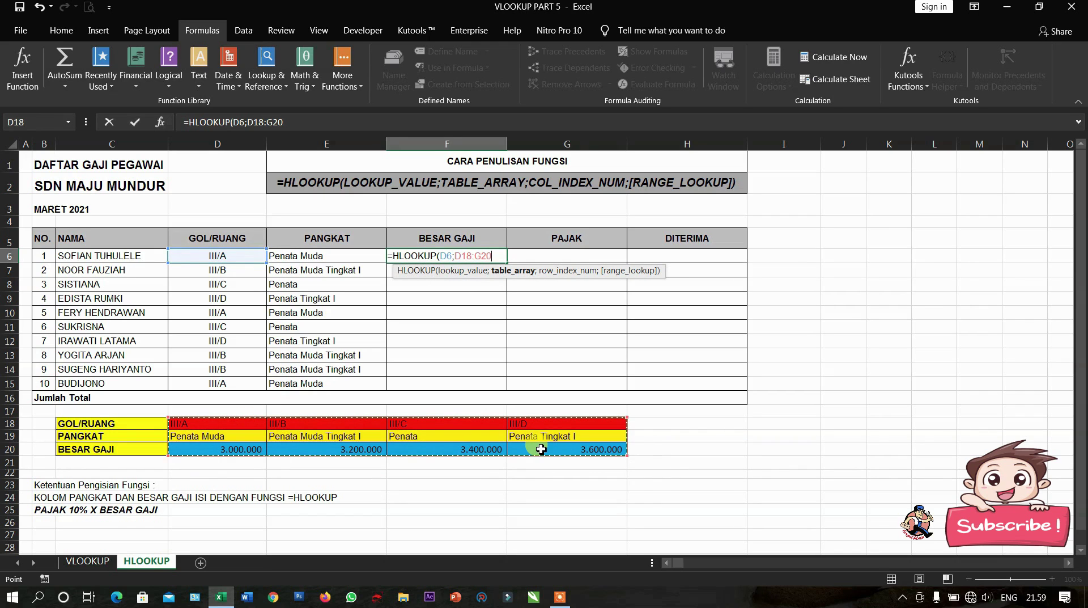
key("F4")
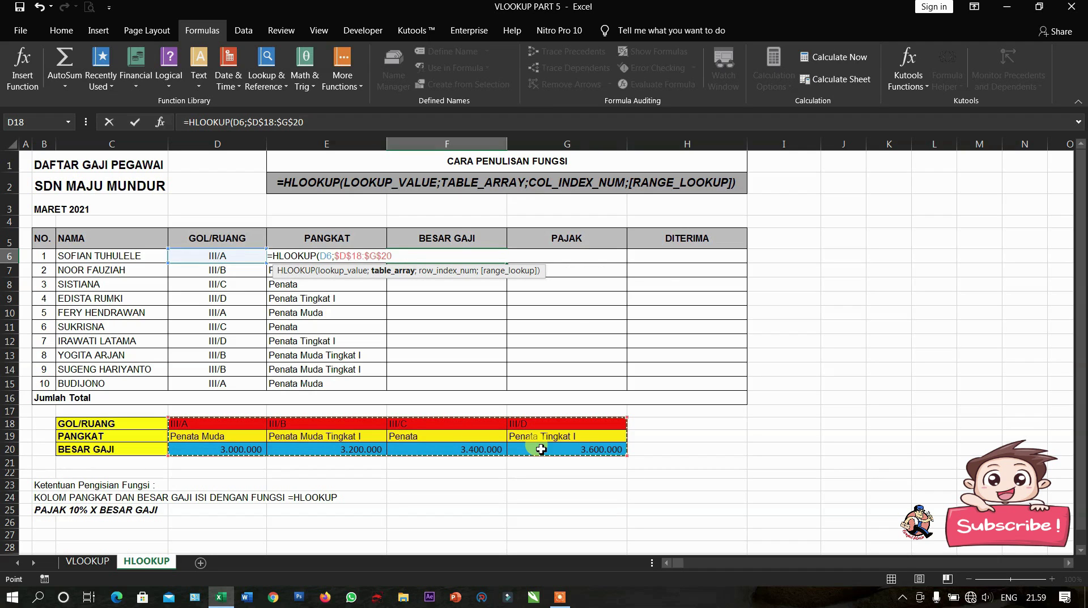
type(";")
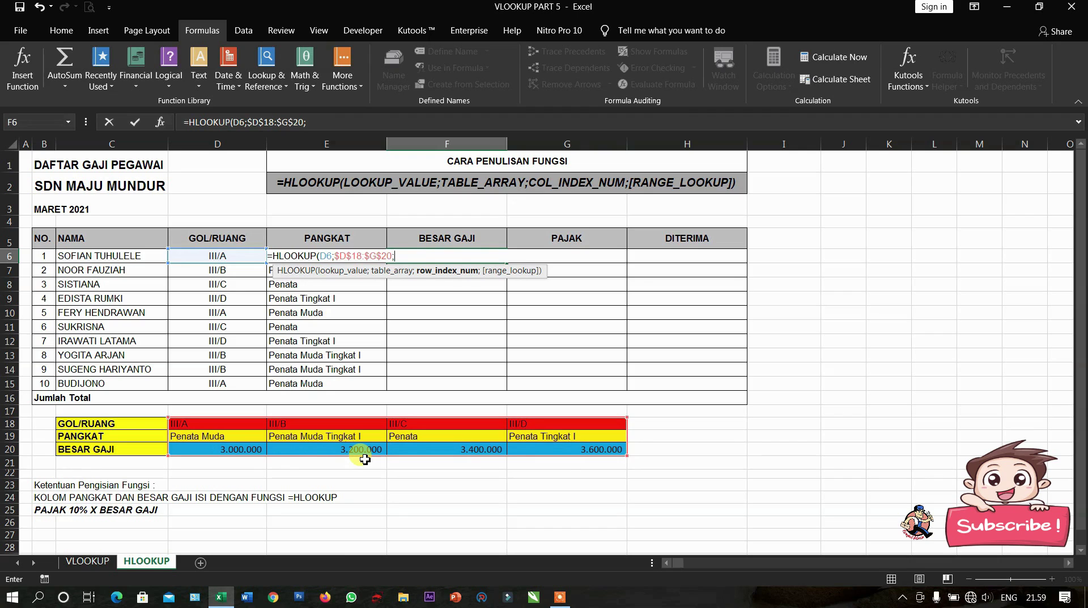
type("3")
type(")")
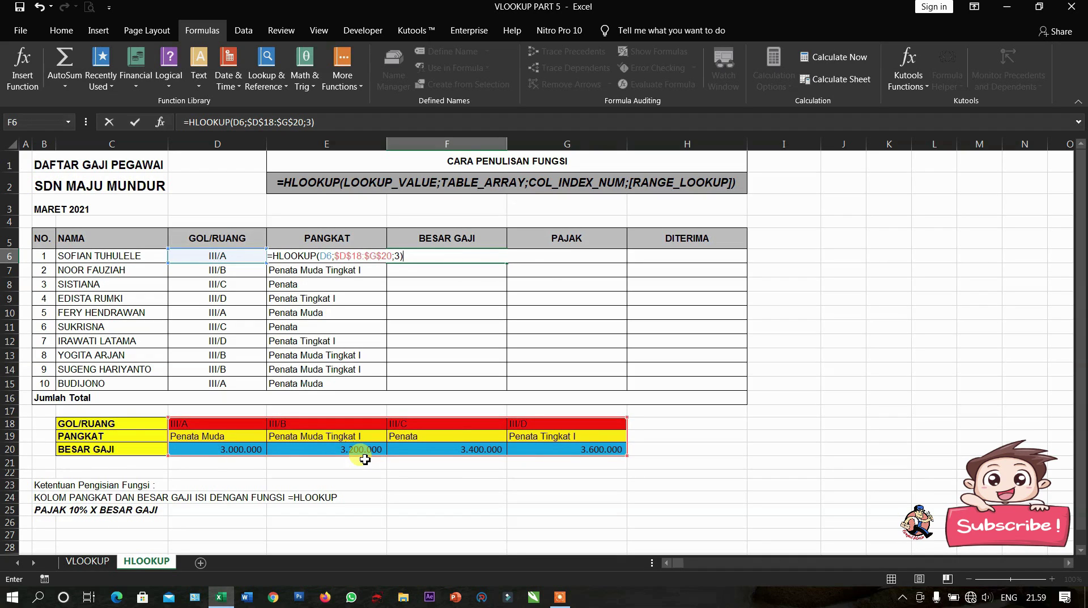
key("Return")
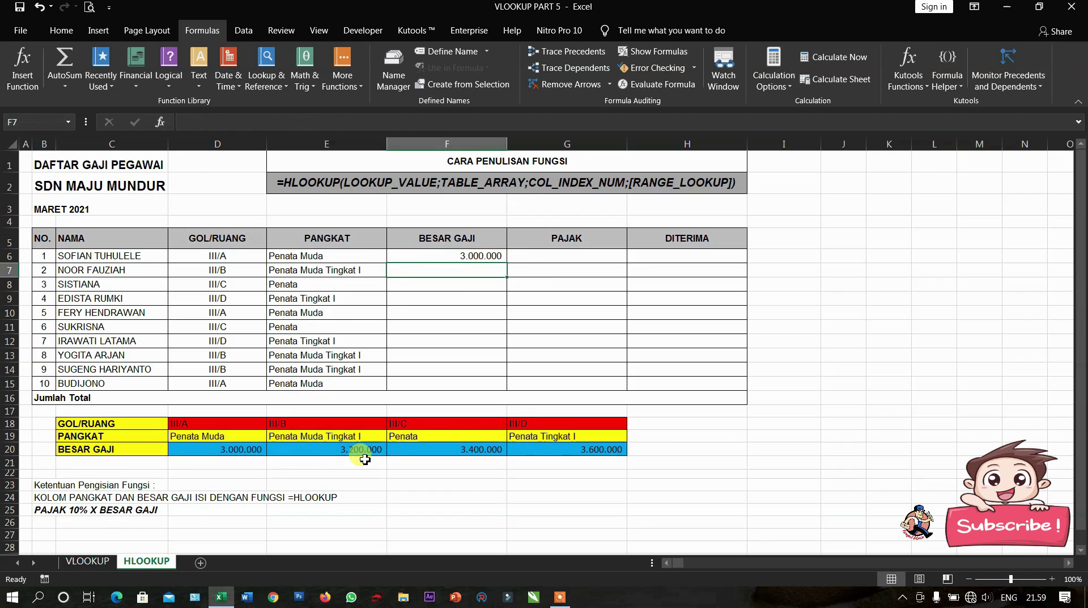
left_click(460, 254)
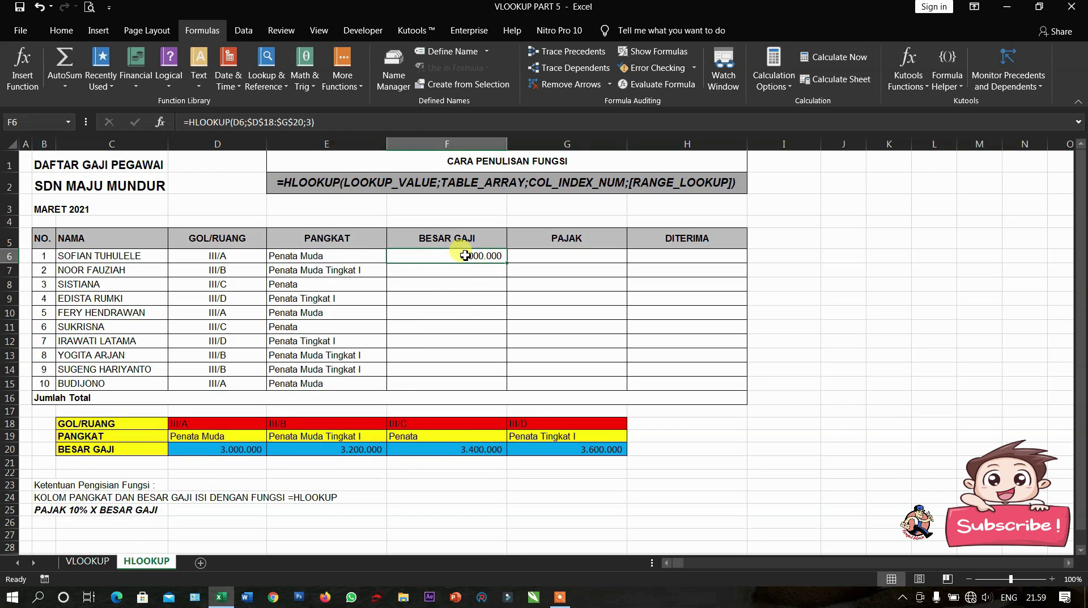
left_click_drag(506, 262, 496, 385)
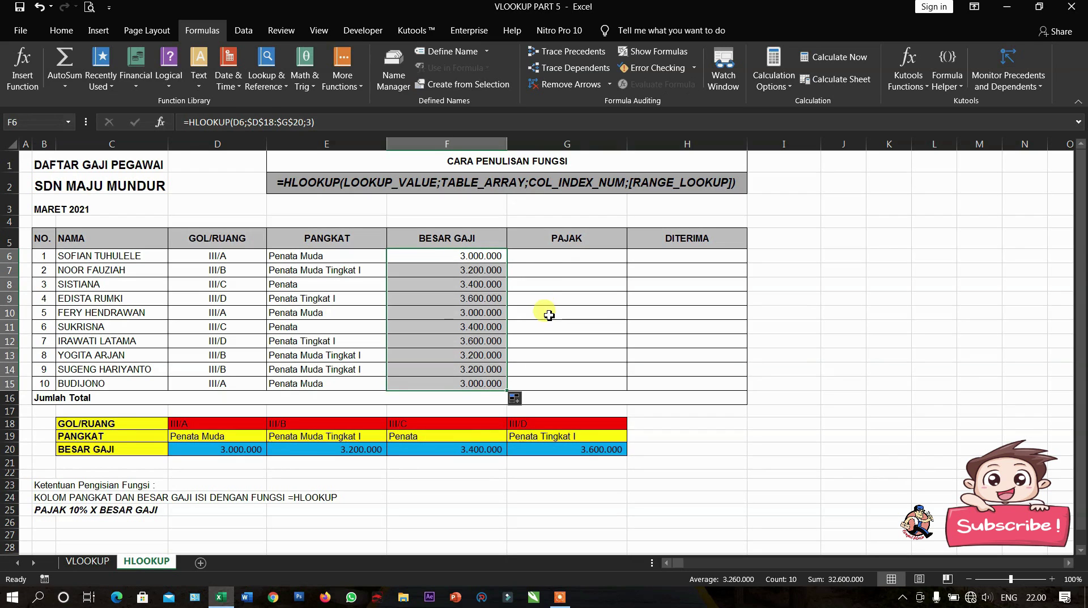
Calculate PAJAK in G6 with =F6*10%
left_click(552, 257)
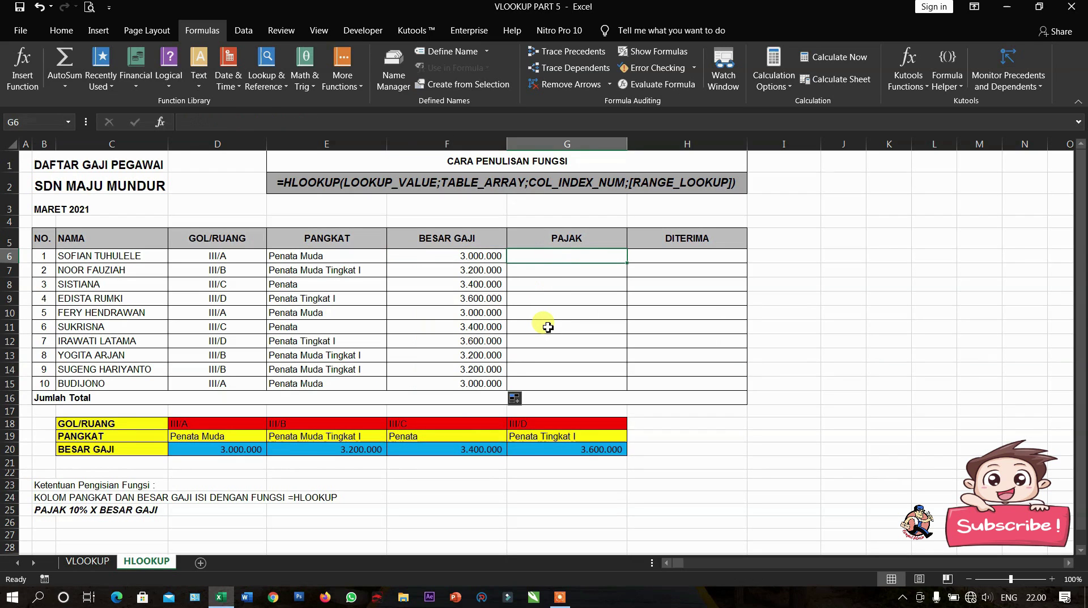
type("=")
left_click(482, 258)
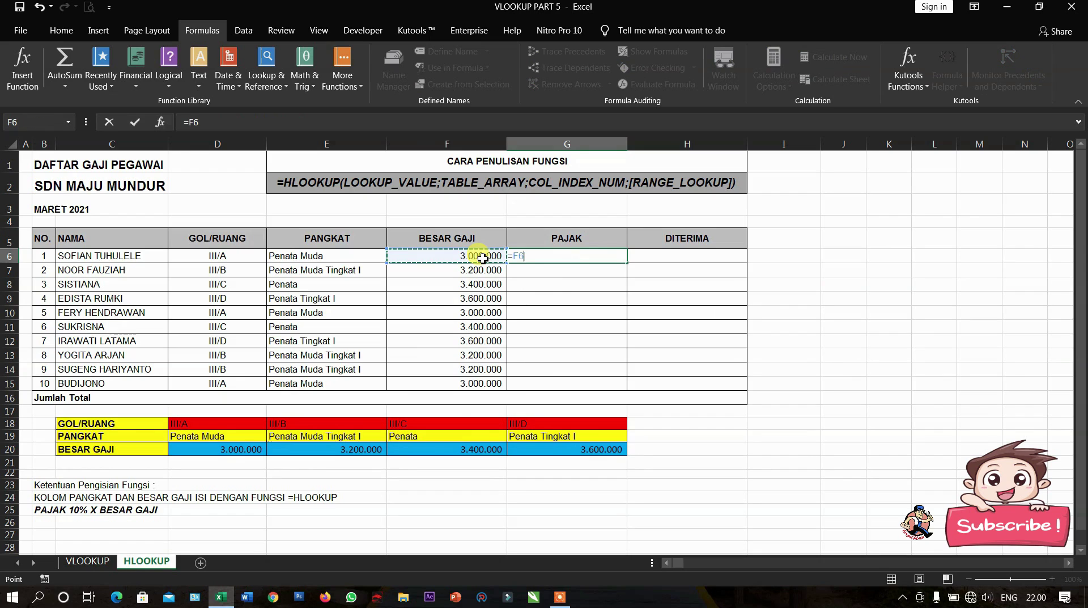
type("*10%")
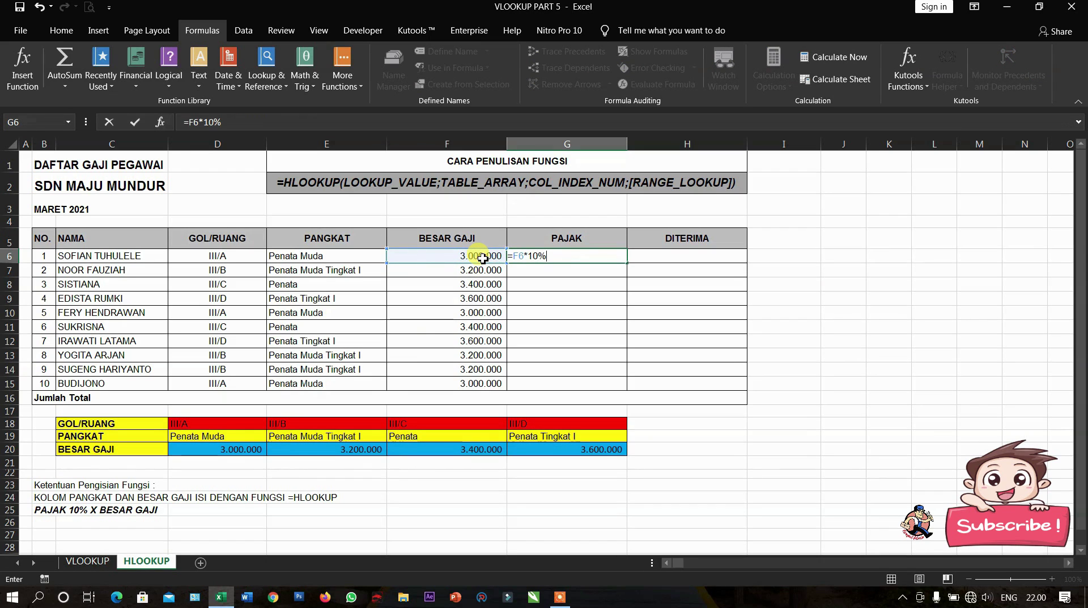
key("ctrl+Return")
Calculate DITERIMA in H6 as BESAR GAJI (F6) minus PAJAK (G6)
left_click(695, 255)
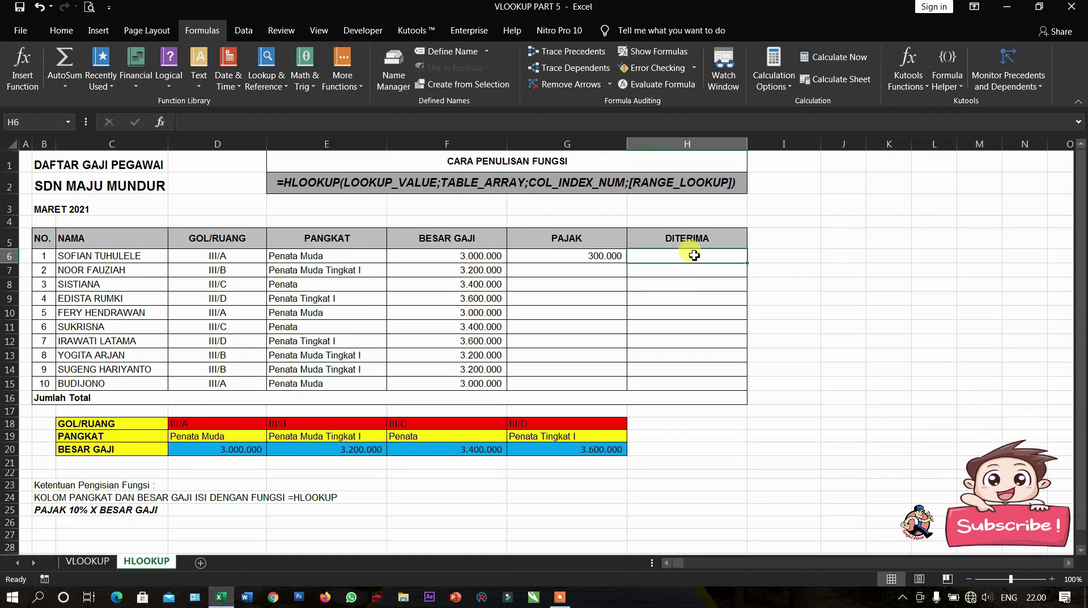
type("=")
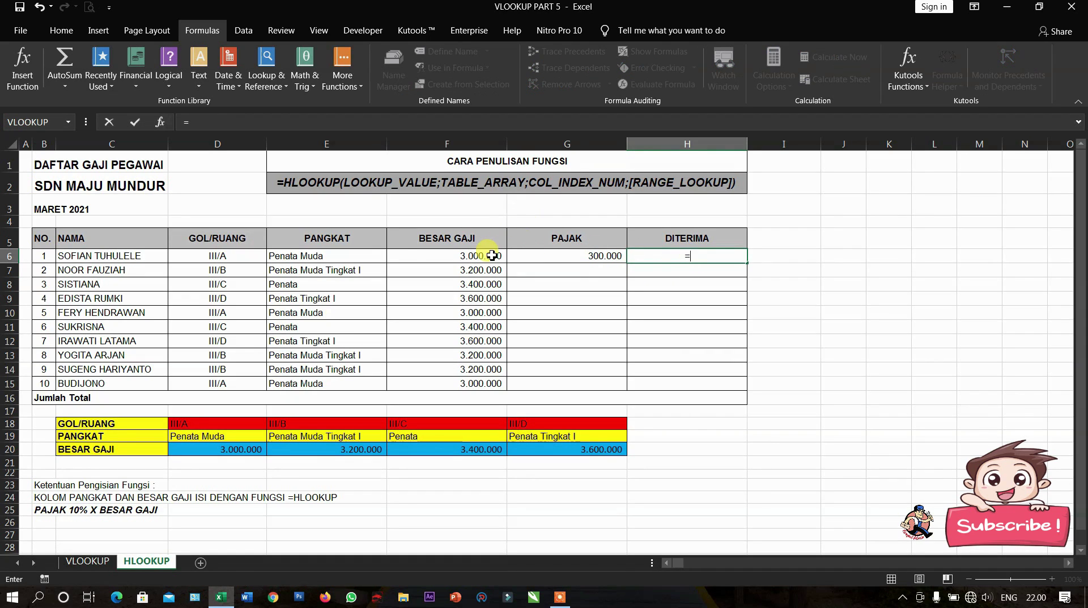
left_click(492, 256)
type("-")
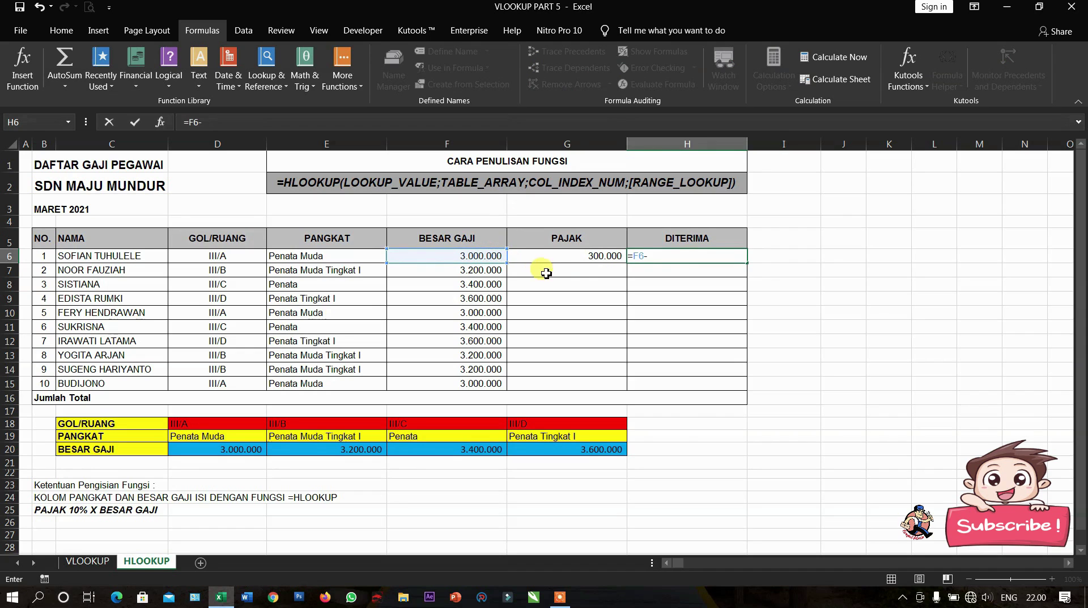
left_click(557, 258)
key("Return")
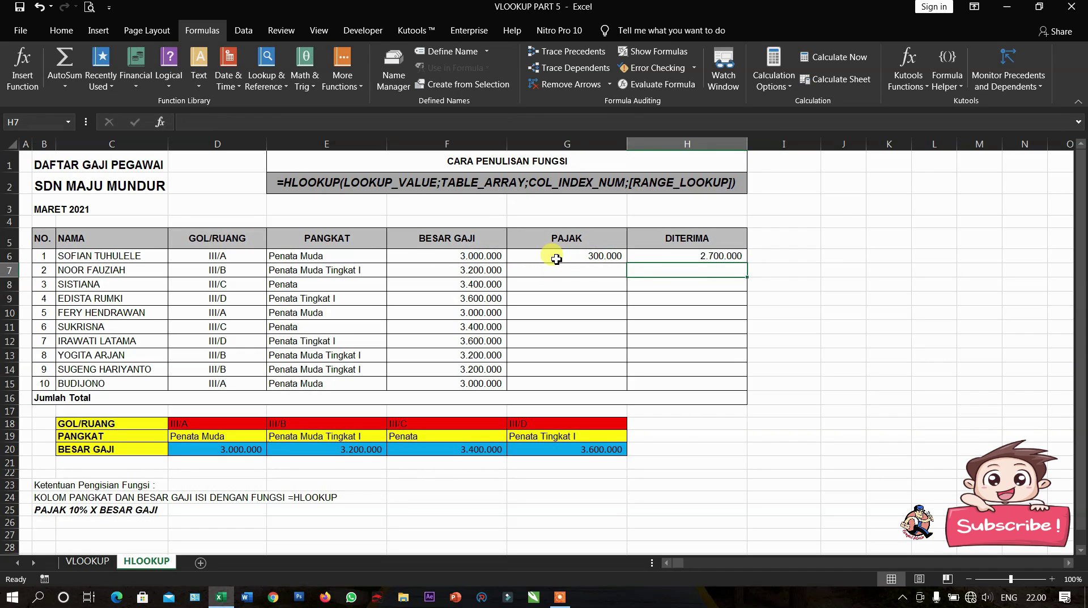
Fill the PAJAK and DITERIMA formulas in G6:H6 down together to row 15
left_click_drag(557, 259, 669, 258)
left_click_drag(747, 263, 746, 387)
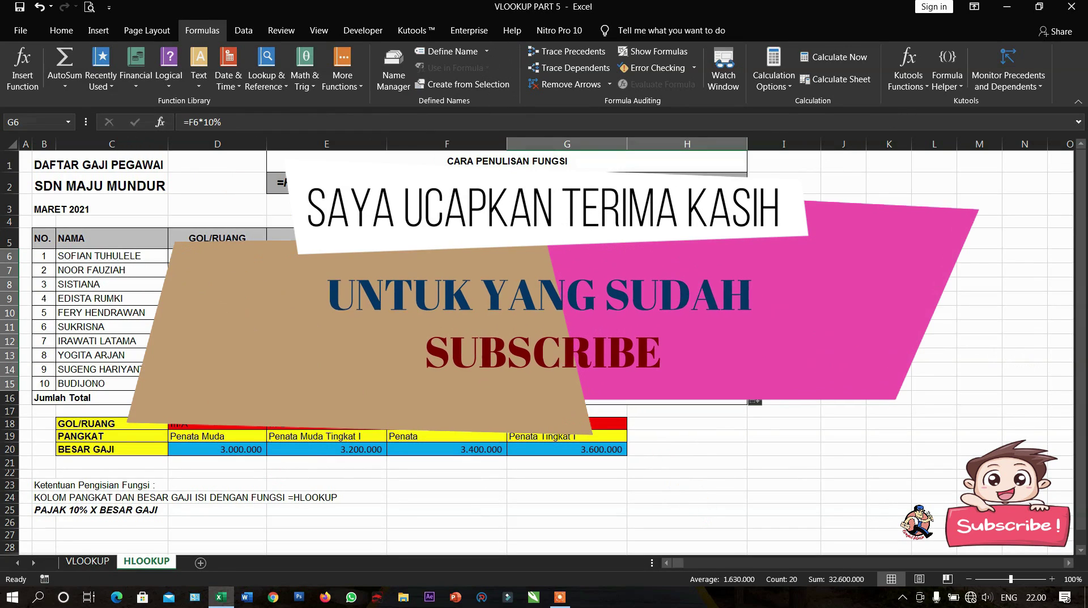
left_click(572, 327)
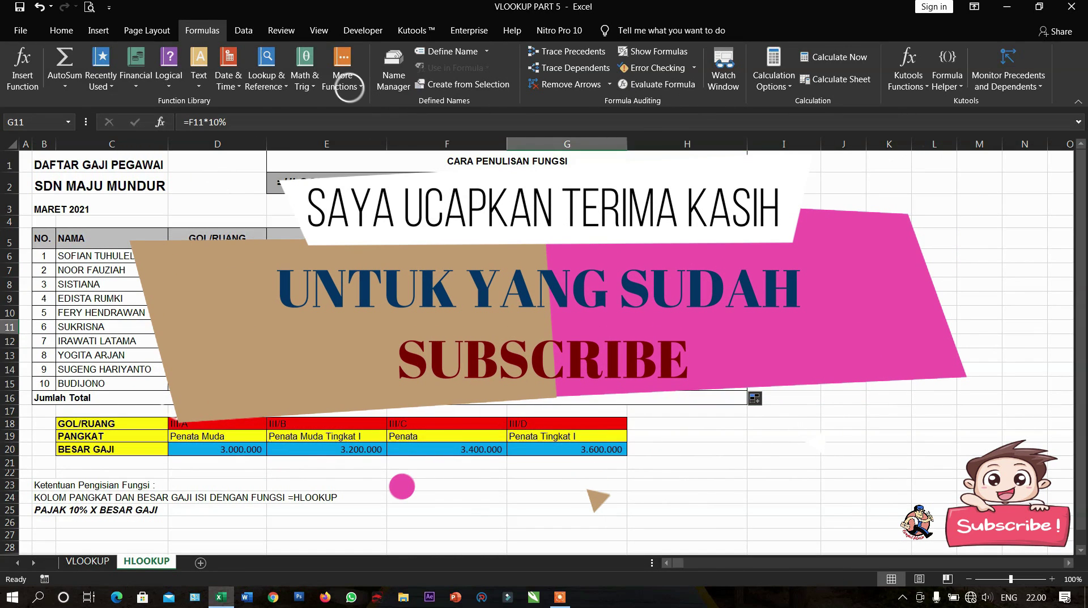